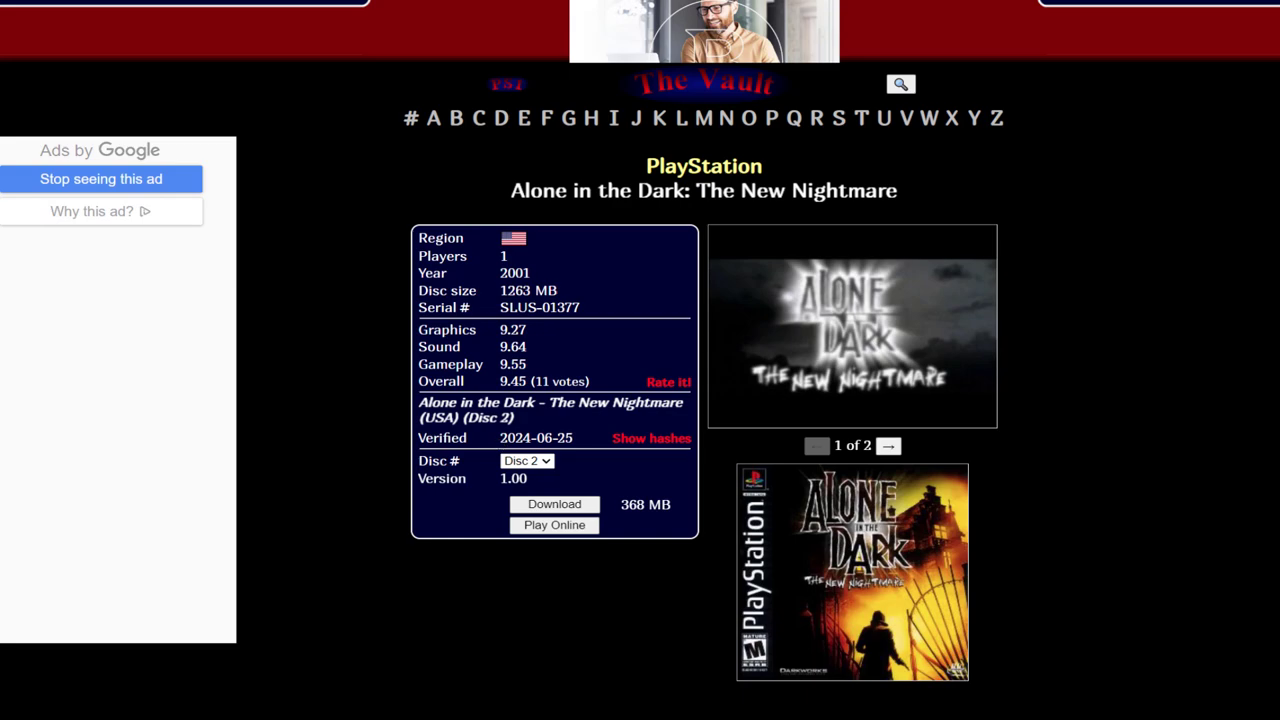
Look through the disc choices offered for Alone in the Dark: The New Nightmare
{"action": "left_click", "coordinate": [541, 461]}
{"action": "left_click", "coordinate": [532, 470]}
{"action": "left_click", "coordinate": [532, 461]}
{"action": "left_click", "coordinate": [527, 481]}
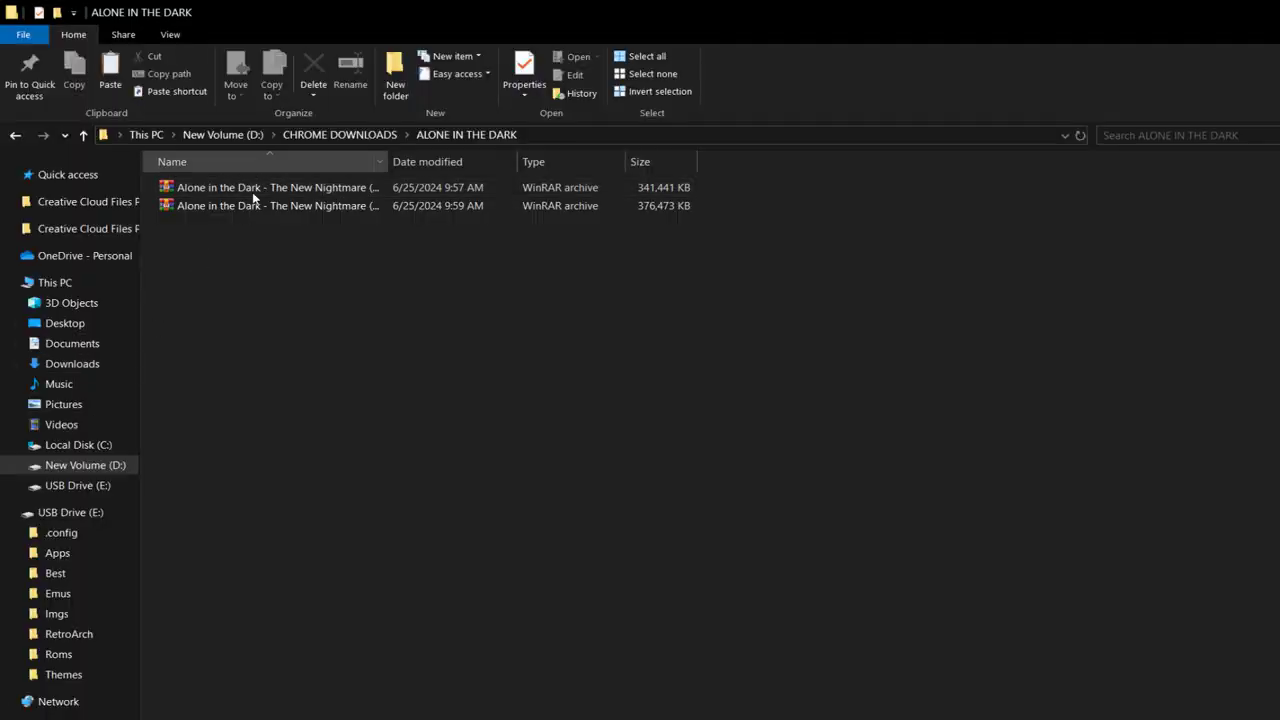
Extract both Alone in the Dark disc archives into the current folder and widen the Name column to show the full names
{"action": "left_click_drag", "start_coordinate": [412, 290], "coordinate": [310, 188]}
{"action": "left_click_drag", "start_coordinate": [716, 245], "coordinate": [587, 188]}
{"action": "right_click", "coordinate": [587, 188]}
{"action": "left_click", "coordinate": [660, 334]}
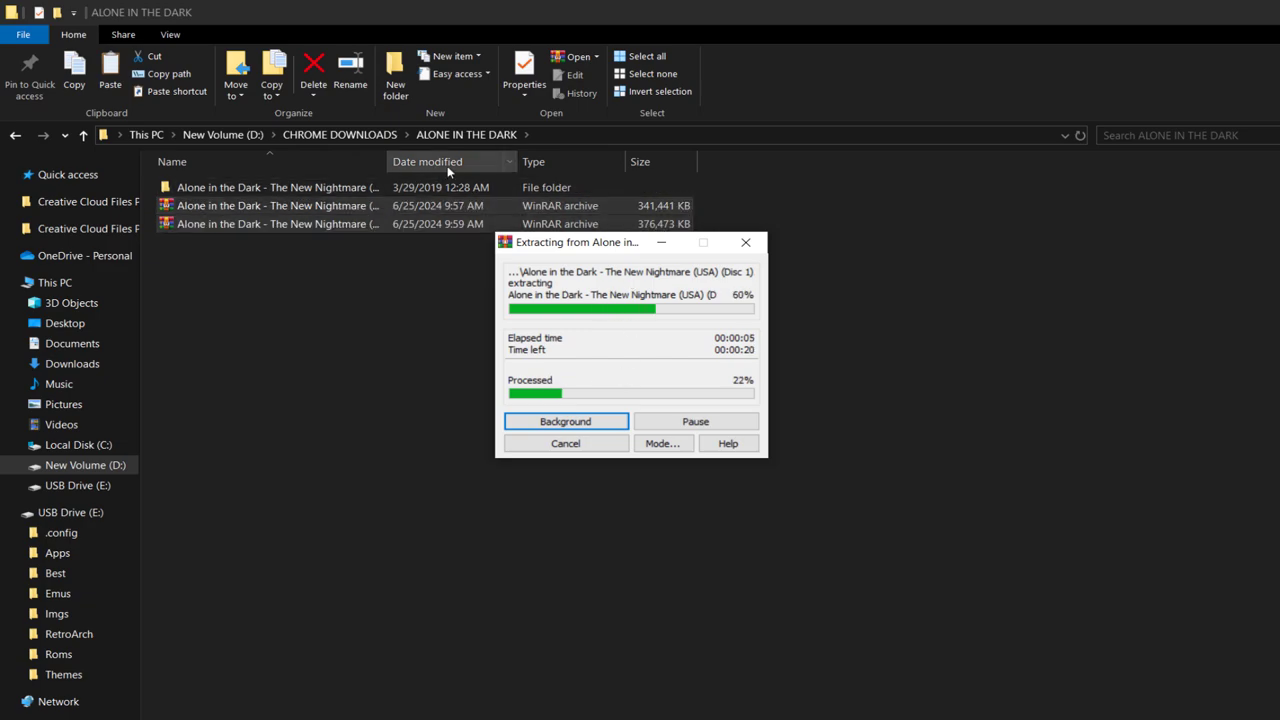
{"action": "left_click_drag", "start_coordinate": [389, 161], "coordinate": [473, 158]}
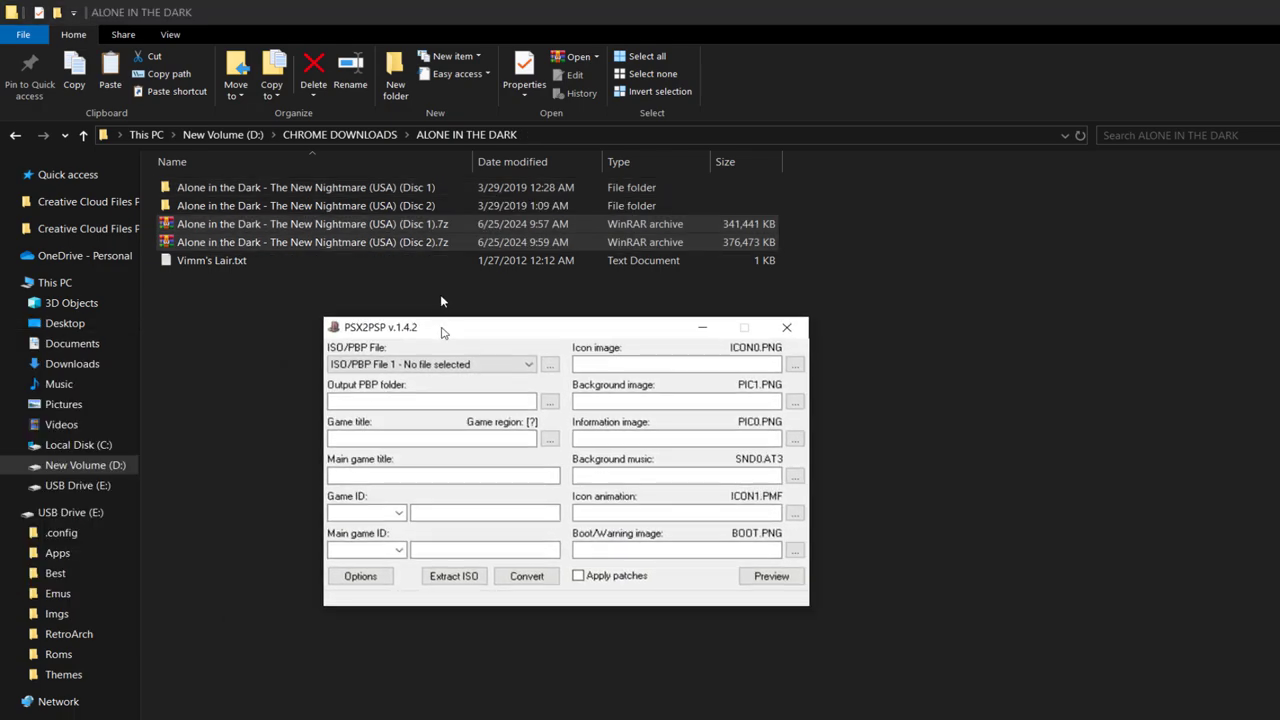
Approve replacing all existing files in the extraction and move the PSX2PSP window clear of the file list
{"action": "left_click_drag", "start_coordinate": [443, 411], "coordinate": [468, 302]}
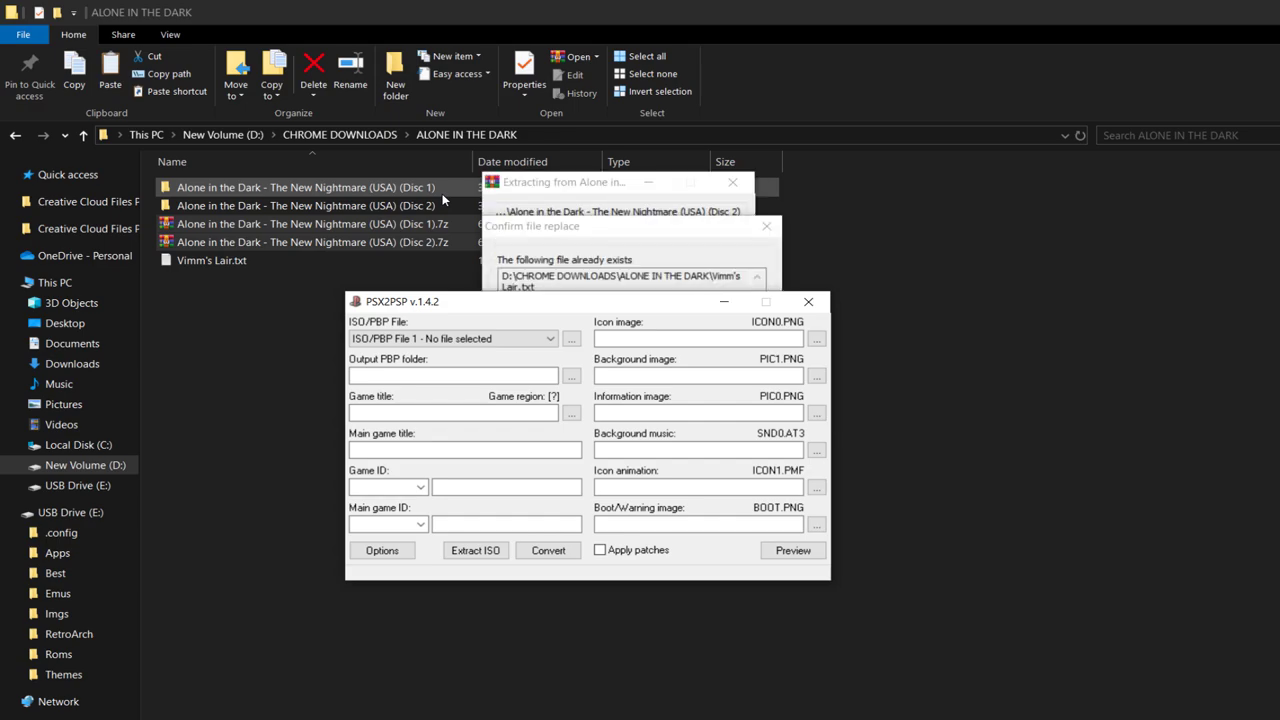
{"action": "left_click", "coordinate": [584, 246]}
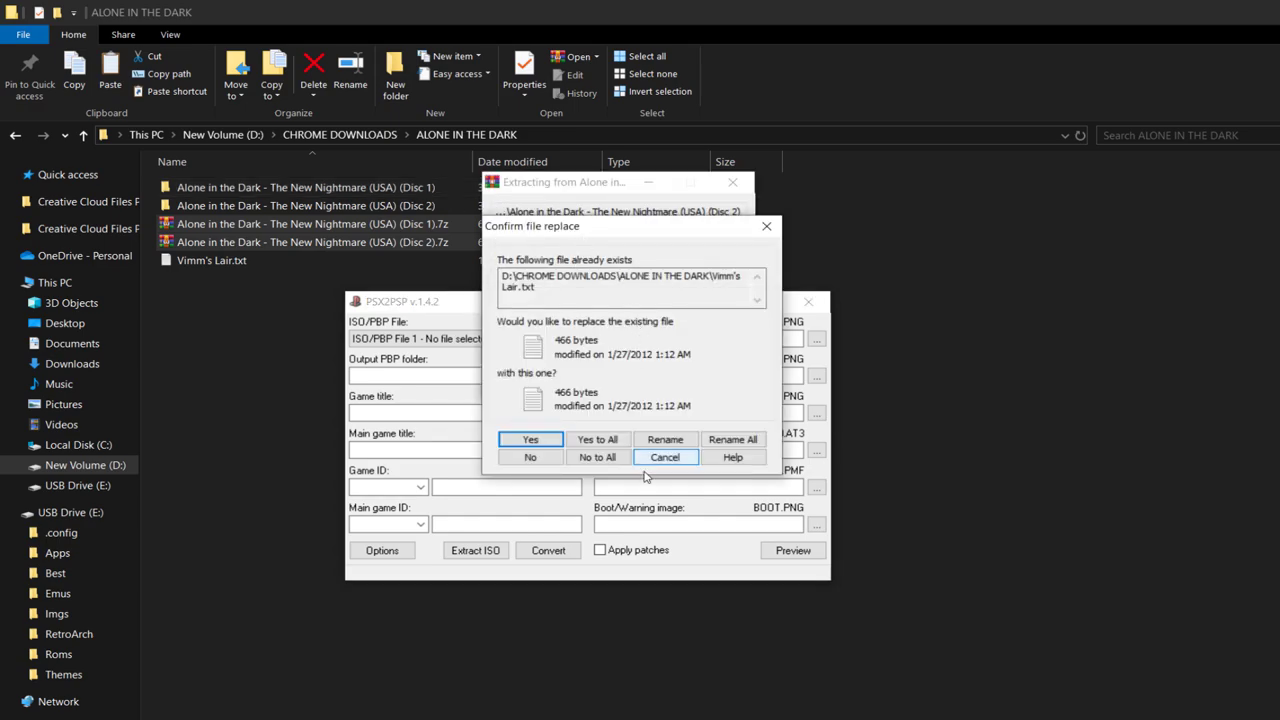
{"action": "left_click", "coordinate": [610, 445]}
{"action": "left_click_drag", "start_coordinate": [600, 303], "coordinate": [919, 246]}
View the available ISO/PBP file slots and the PS folder inside Roms on USB Drive (E:)
{"action": "left_click", "coordinate": [800, 282]}
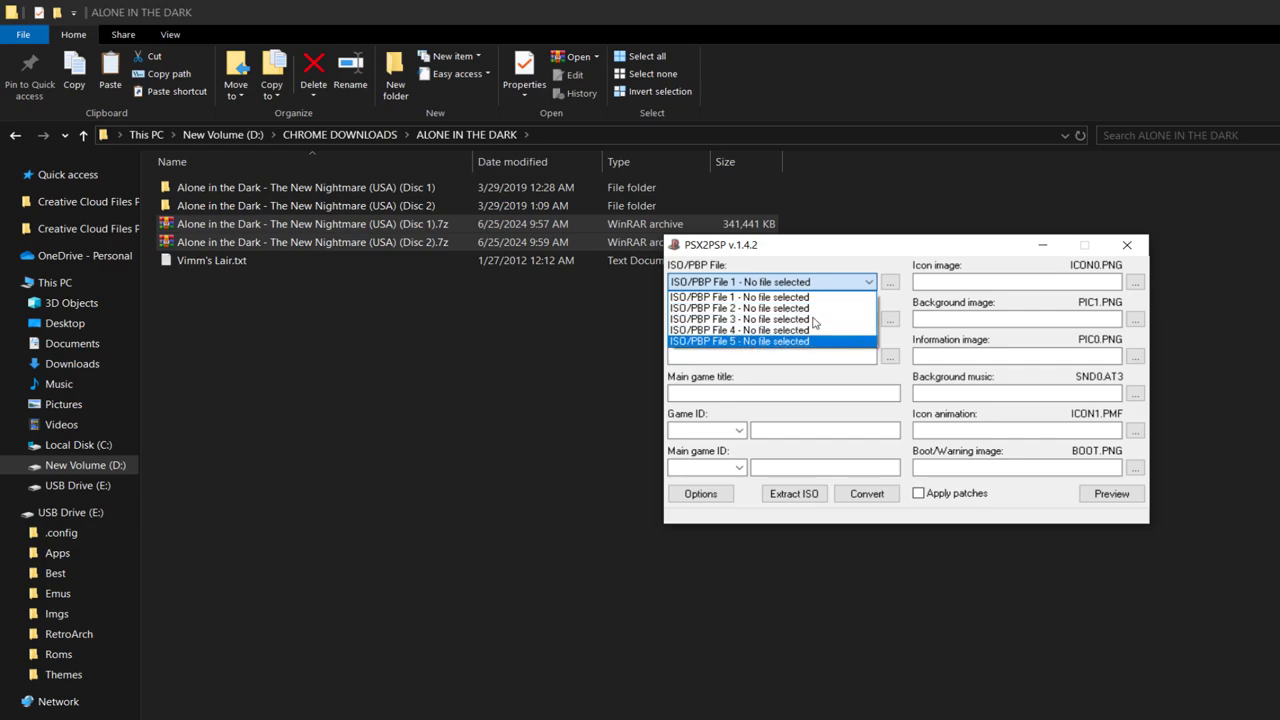
{"action": "left_click", "coordinate": [893, 285]}
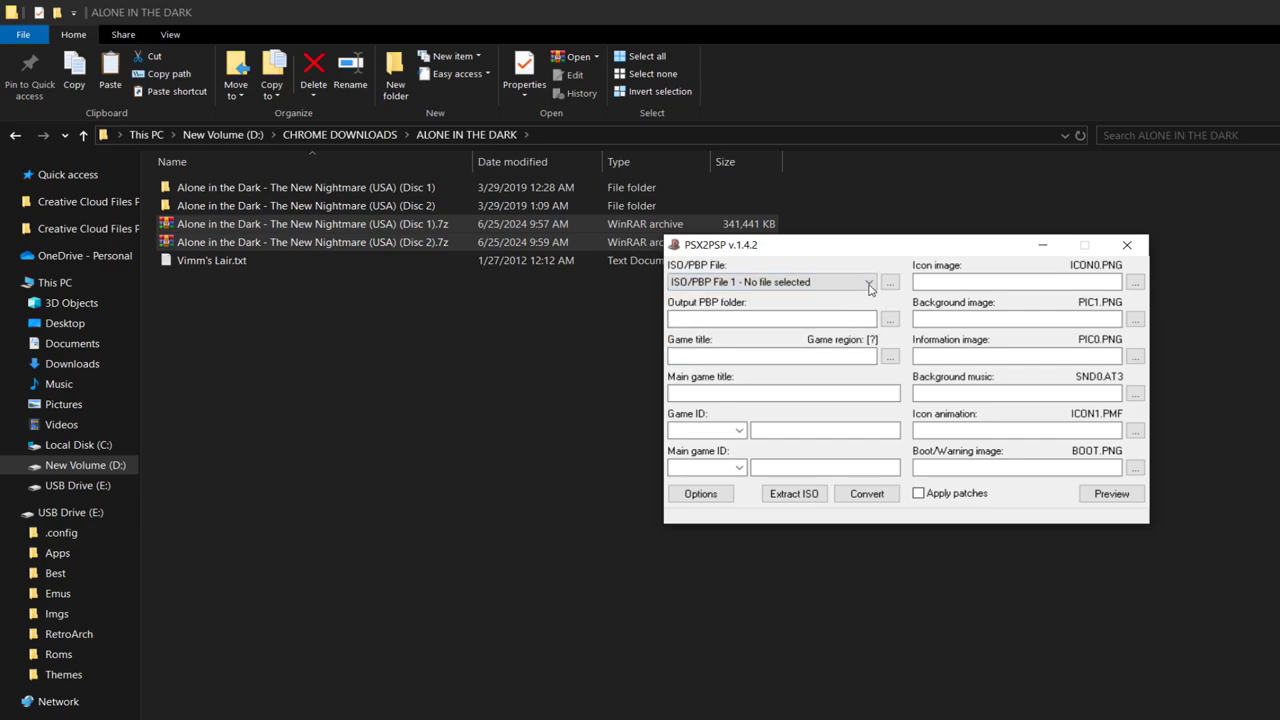
{"action": "left_click", "coordinate": [69, 662]}
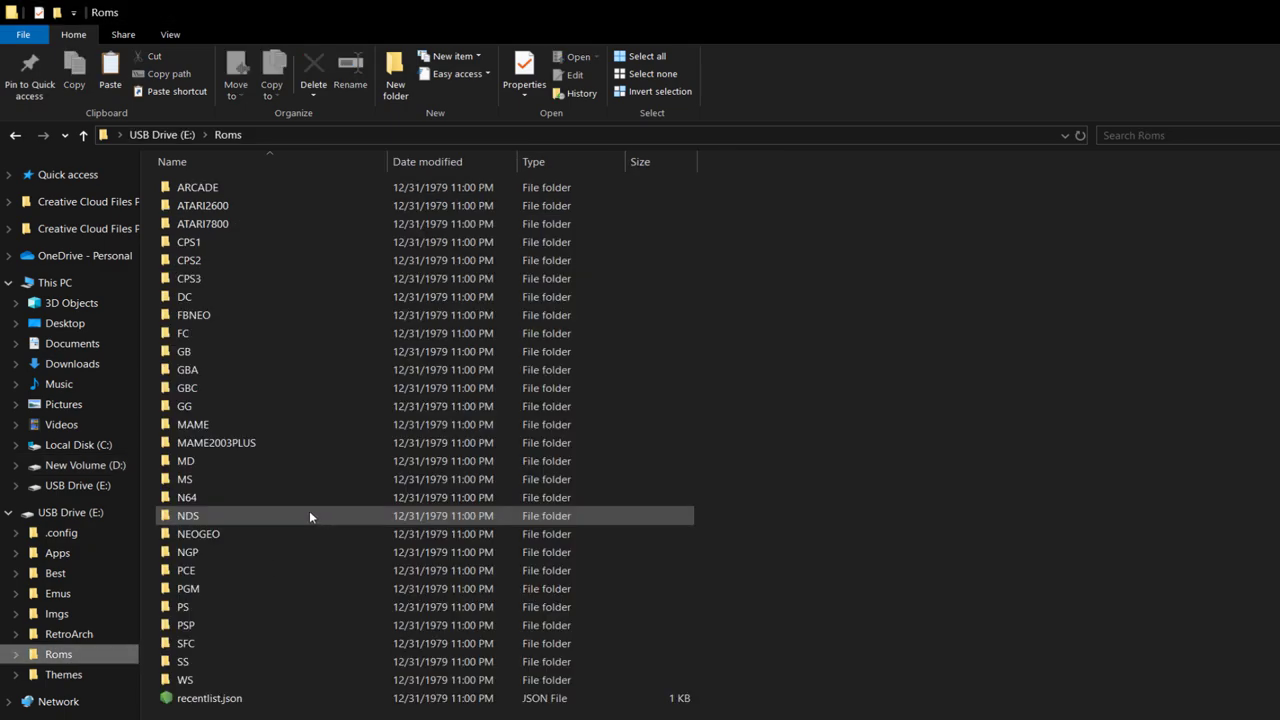
{"action": "double_click", "coordinate": [199, 609]}
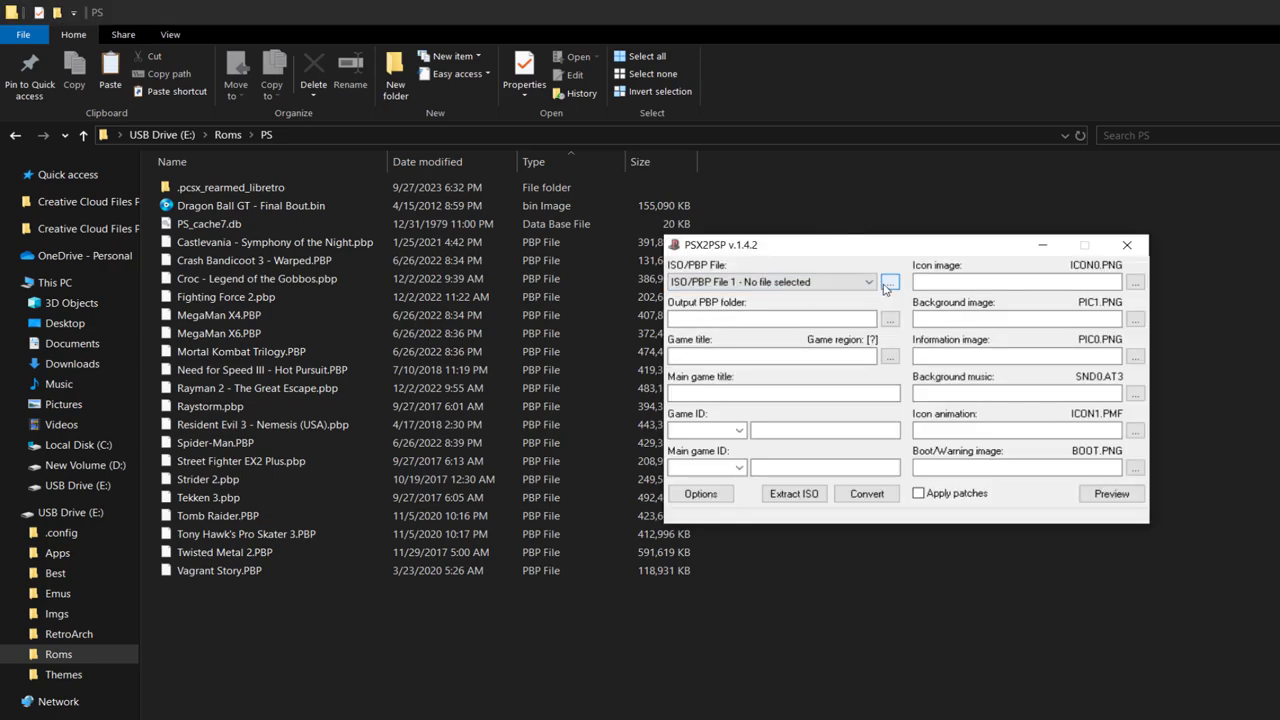
Browse for ISO/PBP File 1 and go to the ALONE IN THE DARK folder in CHROME DOWNLOADS on New Volume (D:)
{"action": "left_click", "coordinate": [889, 283]}
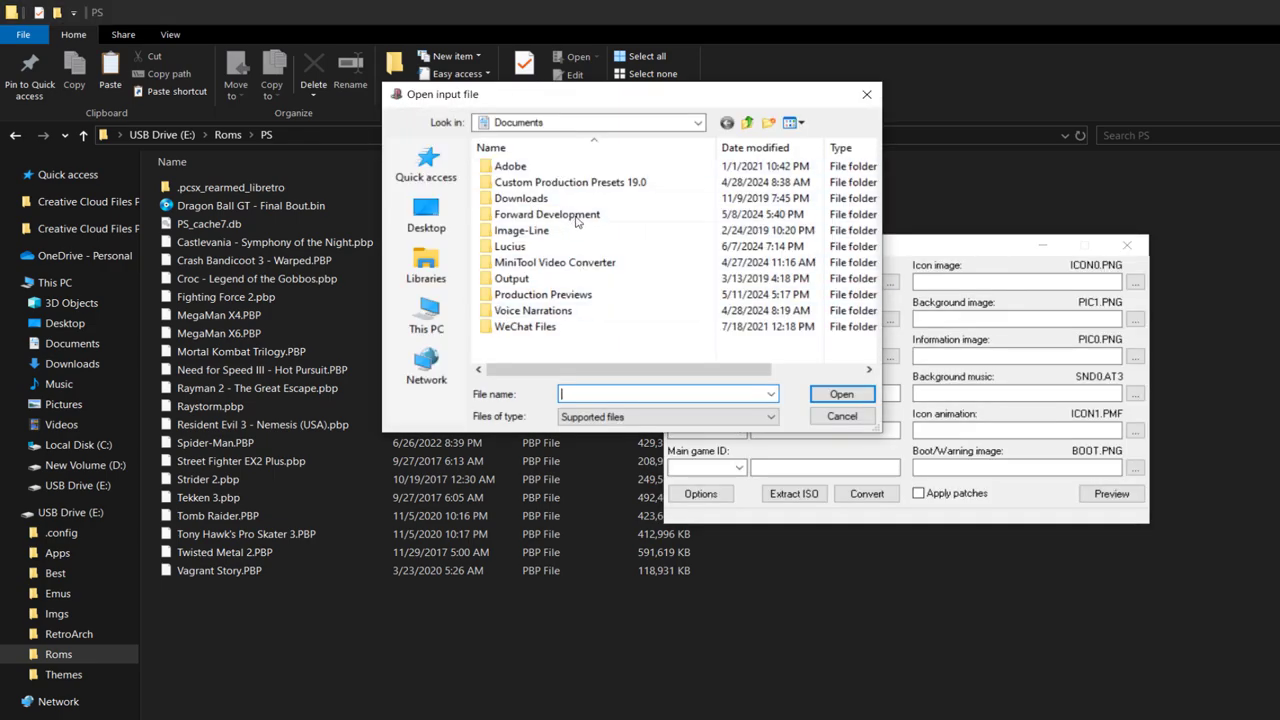
{"action": "left_click", "coordinate": [430, 272]}
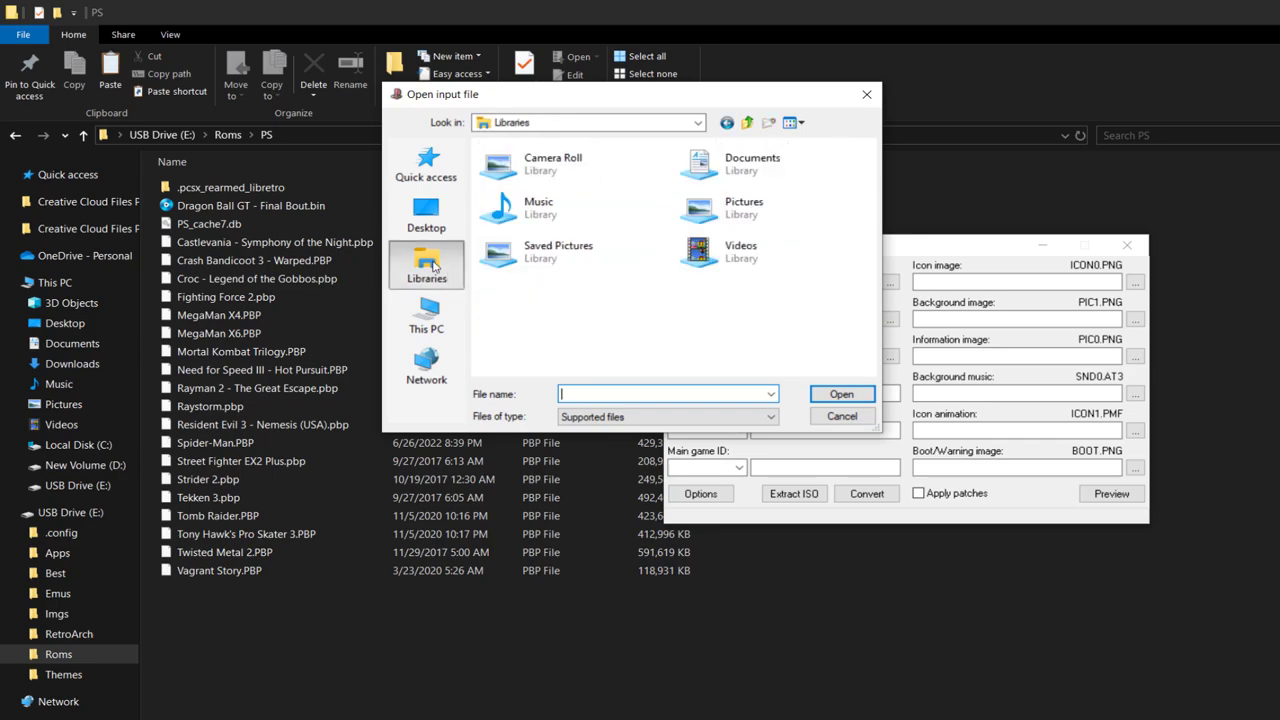
{"action": "left_click", "coordinate": [435, 326]}
{"action": "scroll", "coordinate": [590, 310], "scroll_direction": "down", "scroll_amount": 3}
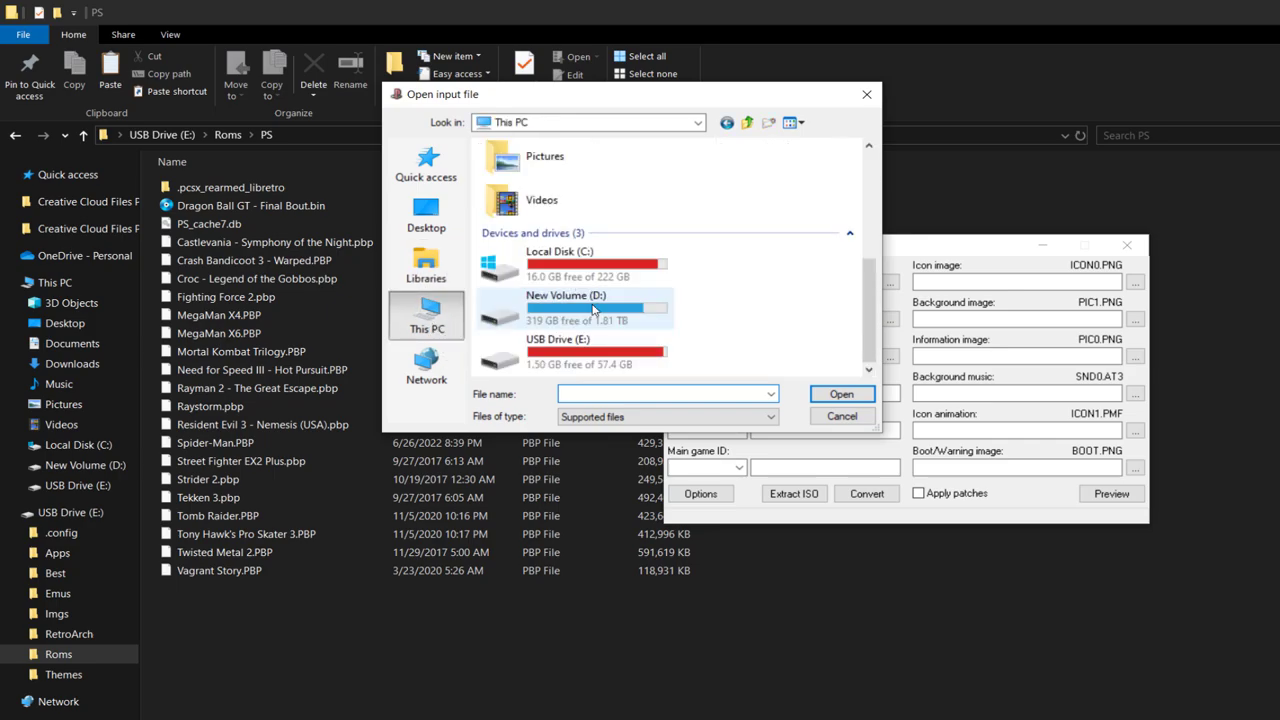
{"action": "double_click", "coordinate": [593, 311]}
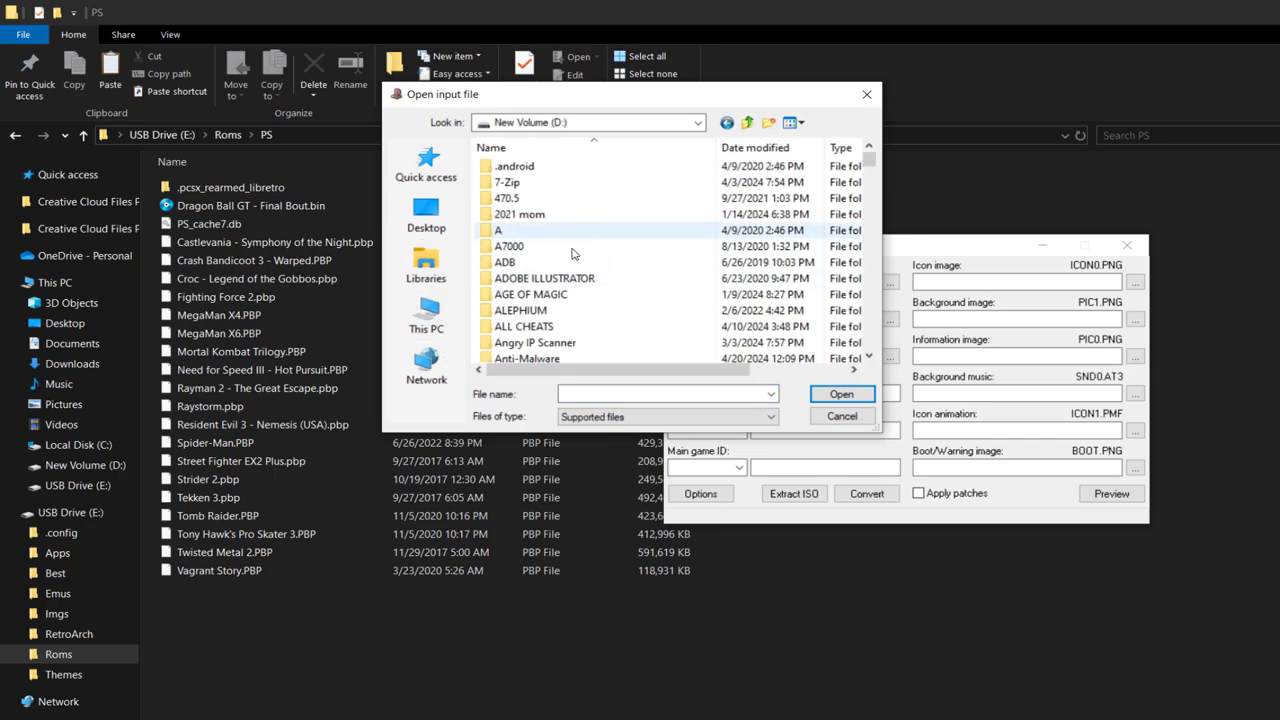
{"action": "scroll", "coordinate": [573, 255], "scroll_direction": "down", "scroll_amount": 10}
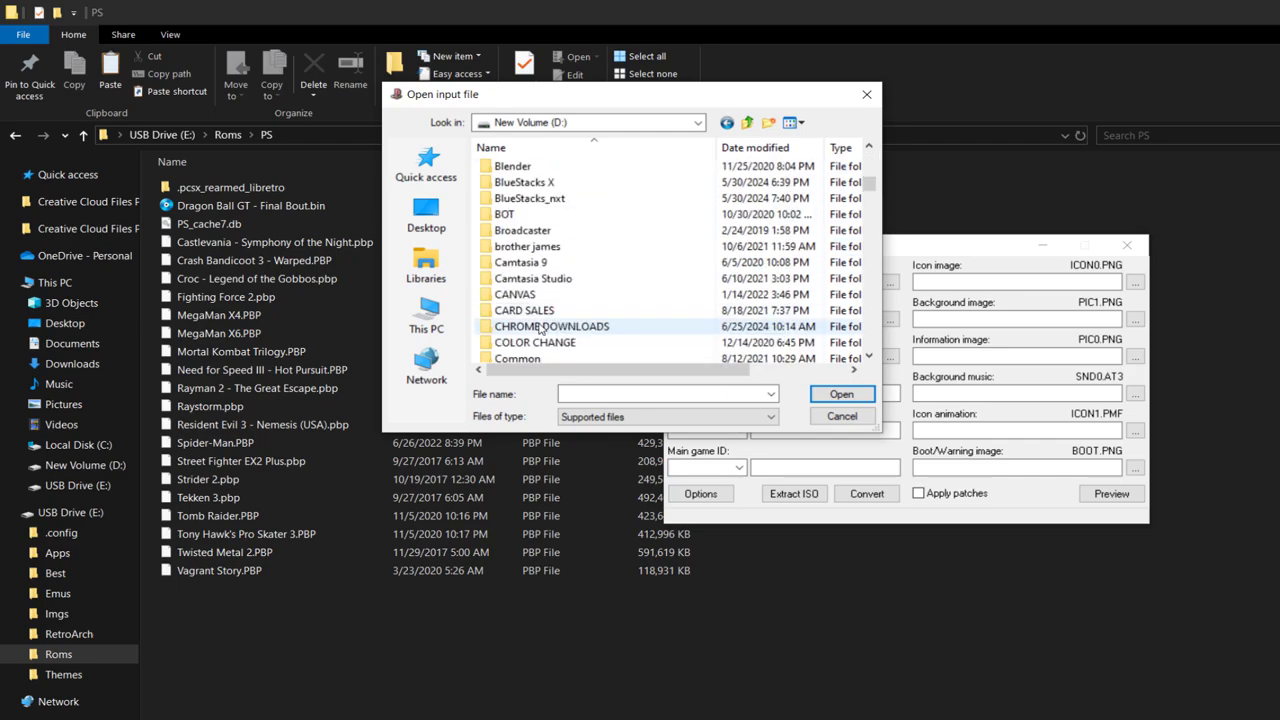
{"action": "double_click", "coordinate": [540, 328]}
{"action": "double_click", "coordinate": [610, 195]}
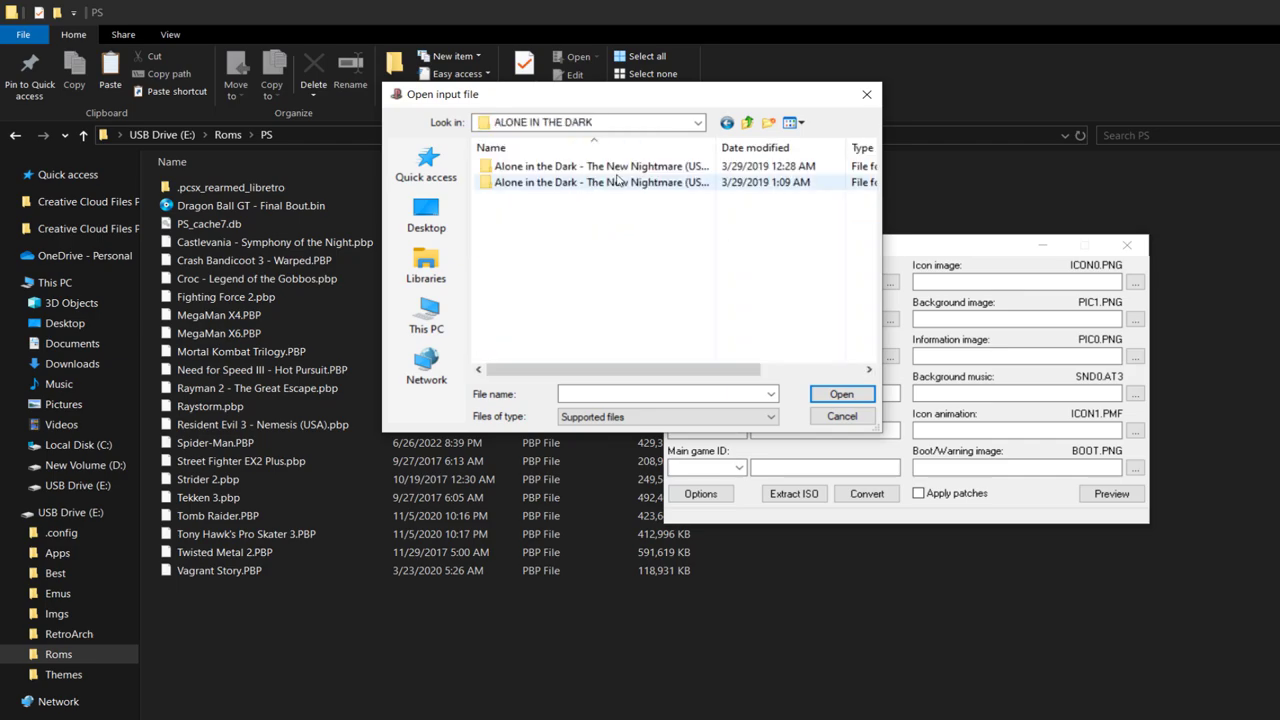
Load the Disc 1 Track 1 bin file from the Disc 1 folder as ISO/PBP File 1
{"action": "left_click_drag", "start_coordinate": [716, 147], "coordinate": [781, 148]}
{"action": "left_click", "coordinate": [728, 172]}
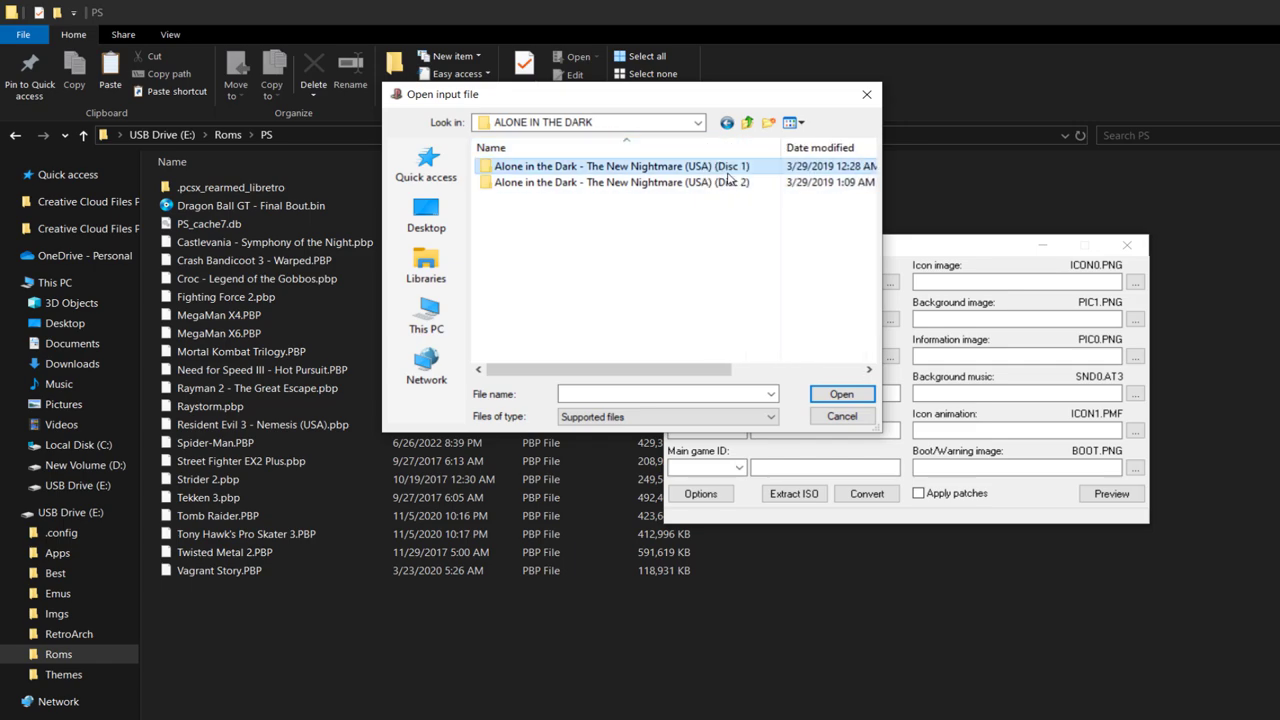
{"action": "double_click", "coordinate": [728, 170]}
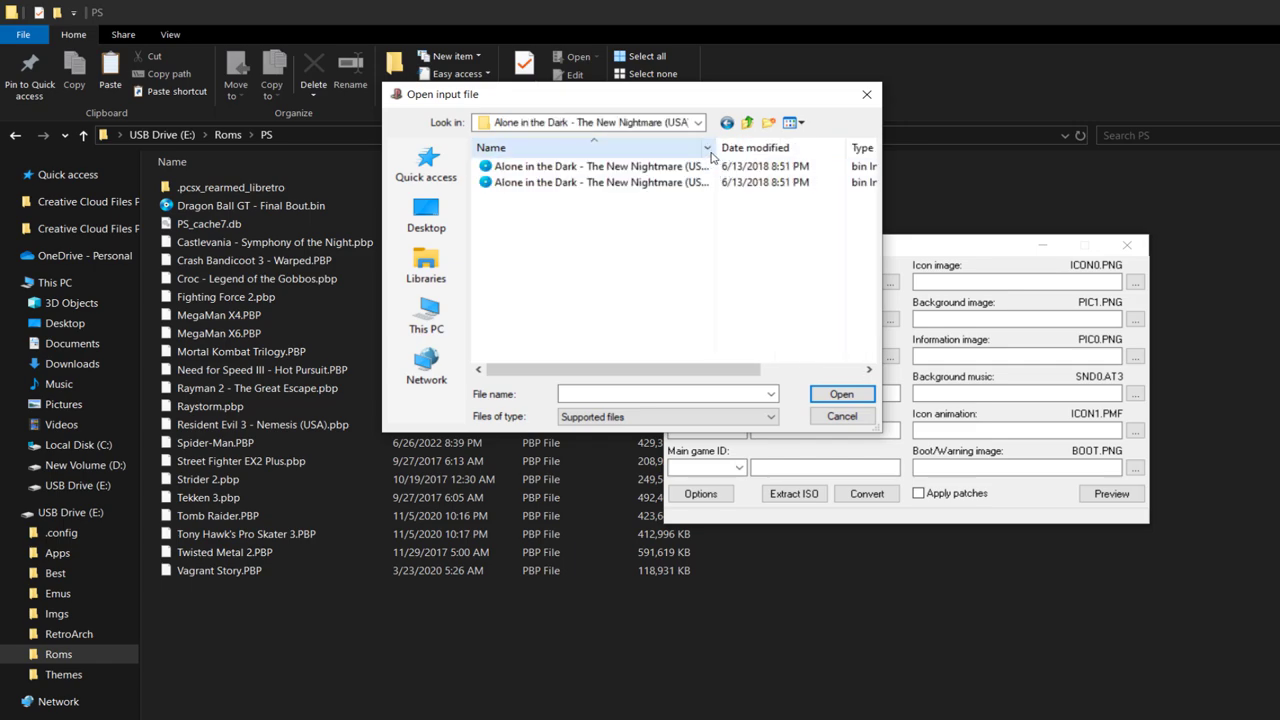
{"action": "left_click_drag", "start_coordinate": [716, 149], "coordinate": [808, 160]}
{"action": "left_click", "coordinate": [760, 166]}
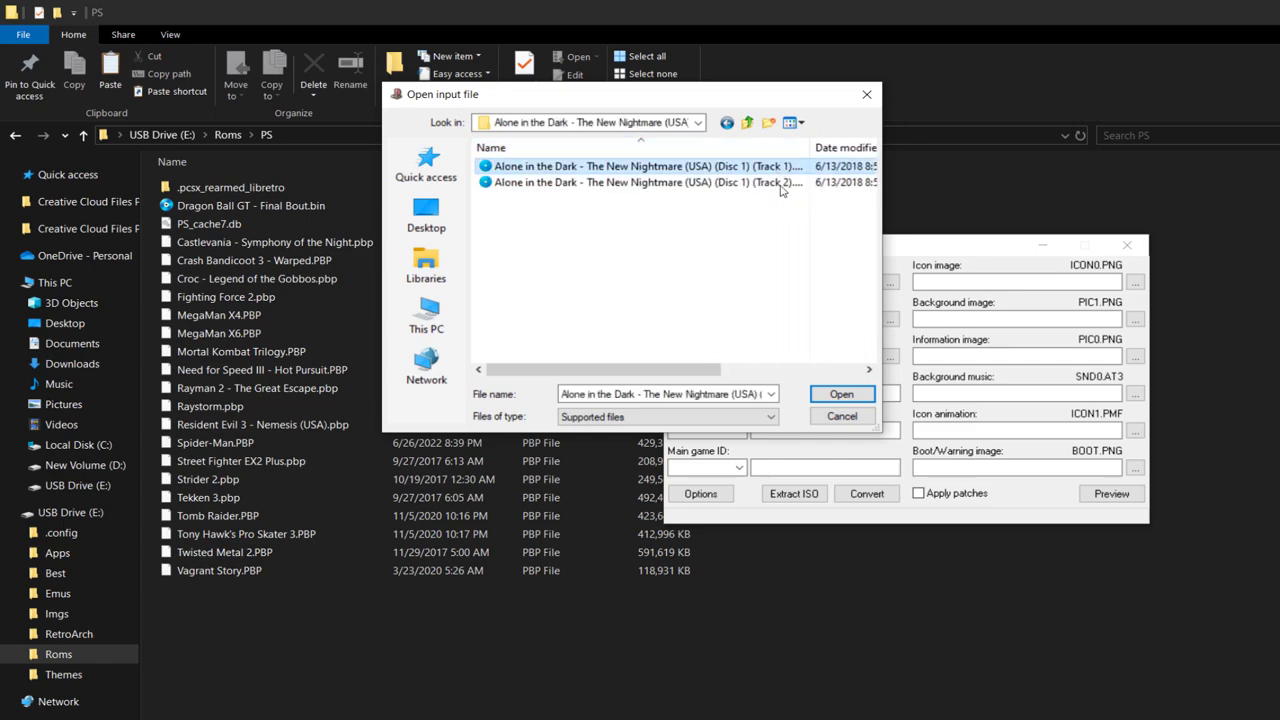
{"action": "left_click", "coordinate": [841, 394]}
Load the Disc 1 Track 2 bin file into ISO/PBP File 2
{"action": "left_click", "coordinate": [866, 282]}
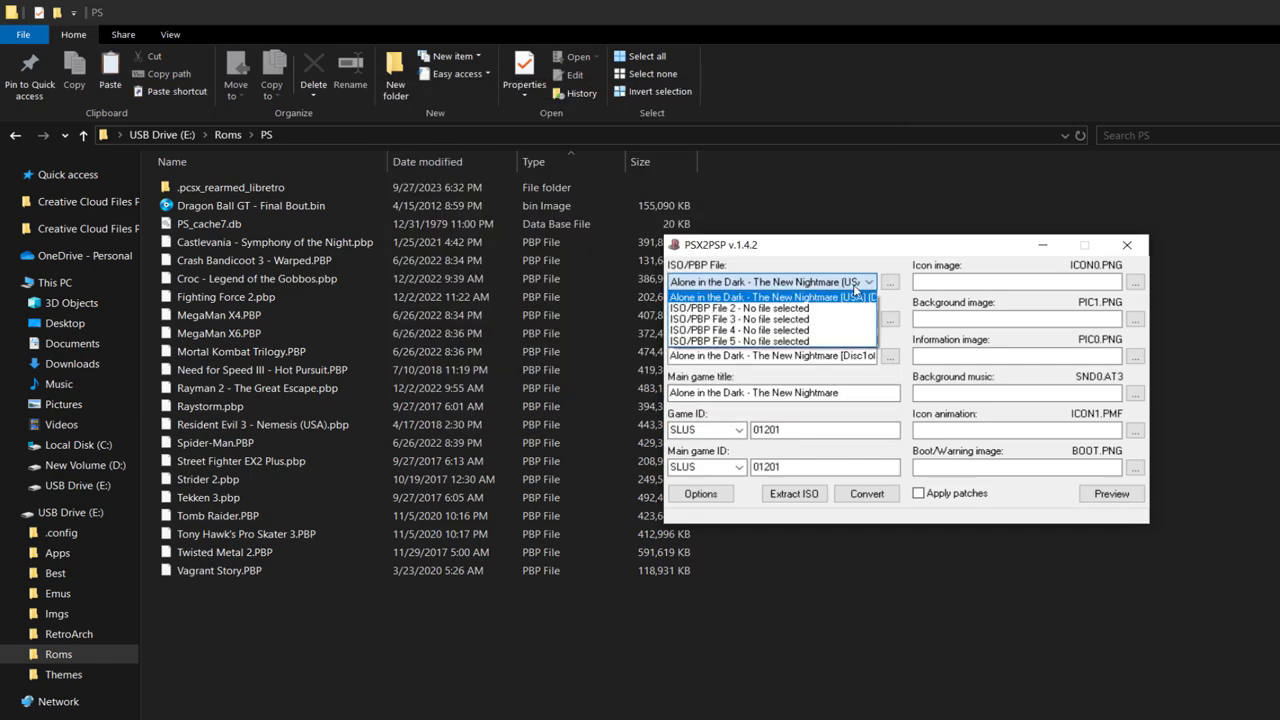
{"action": "left_click", "coordinate": [822, 308]}
{"action": "left_click", "coordinate": [889, 282]}
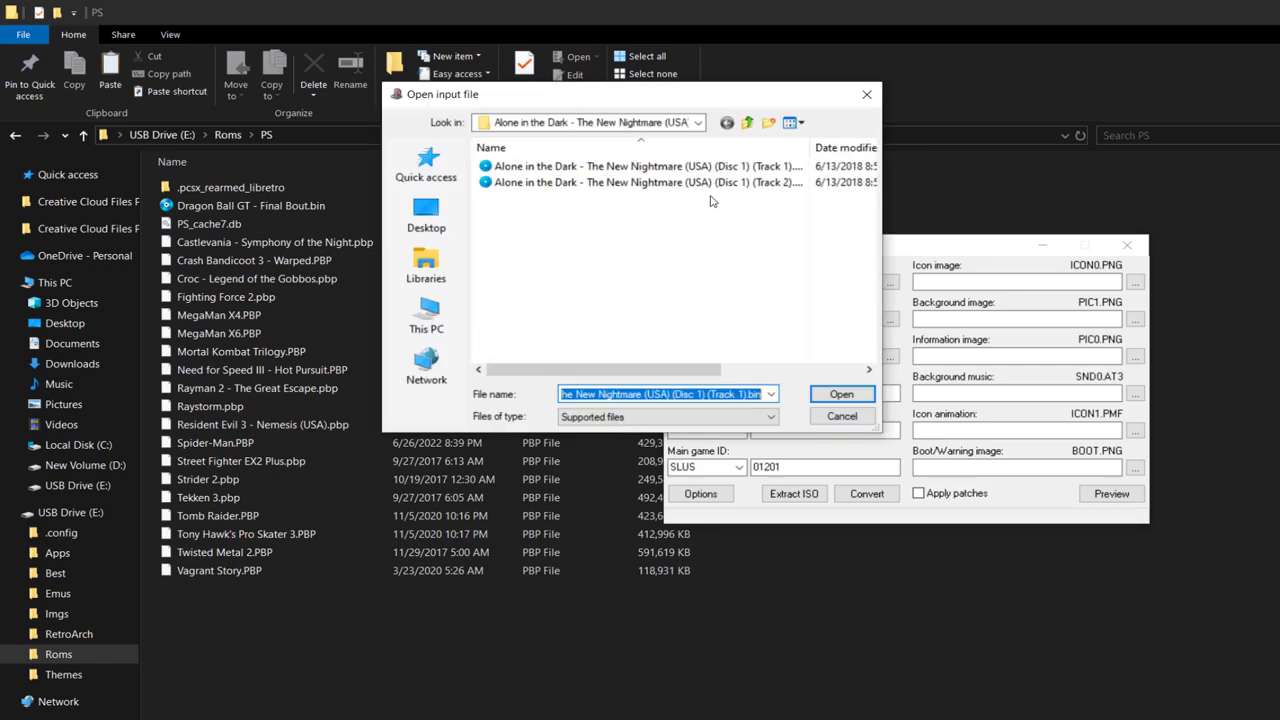
{"action": "left_click", "coordinate": [720, 183]}
{"action": "left_click", "coordinate": [841, 394]}
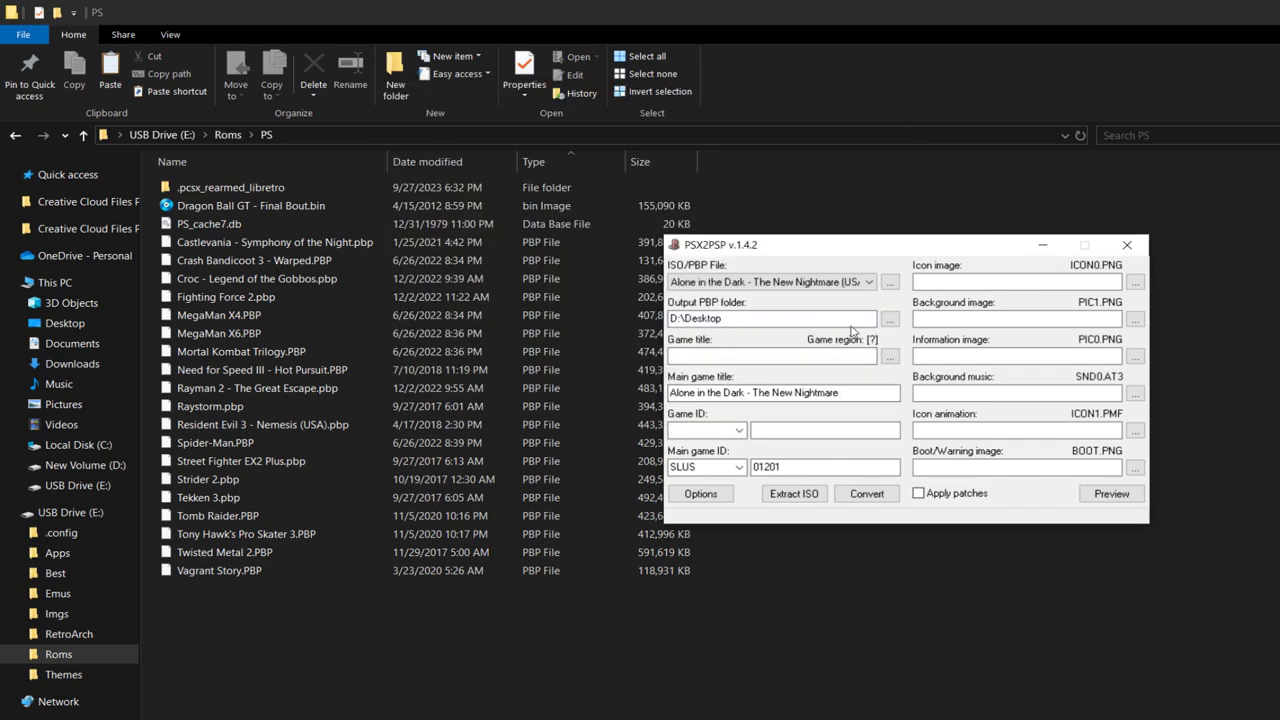
Load the Disc 2 Track 1 bin file from the Disc 2 folder into ISO/PBP File 3
{"action": "left_click", "coordinate": [869, 282]}
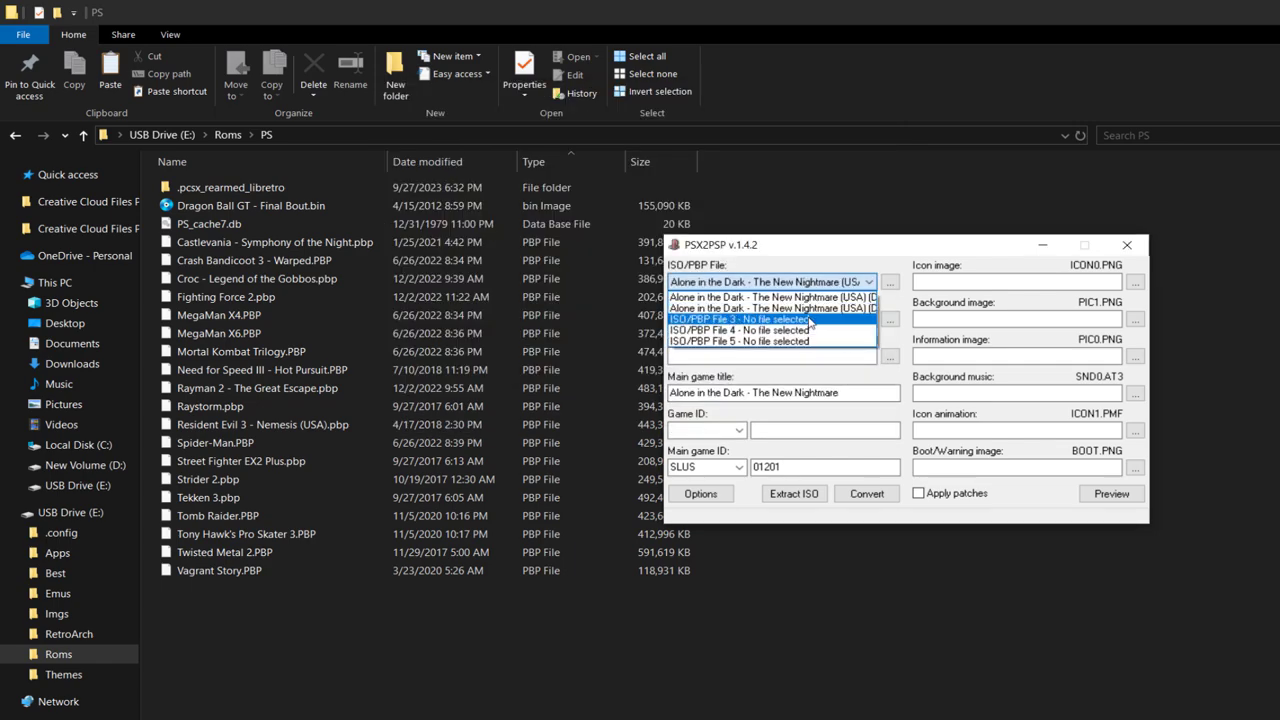
{"action": "left_click", "coordinate": [810, 319]}
{"action": "left_click", "coordinate": [889, 282]}
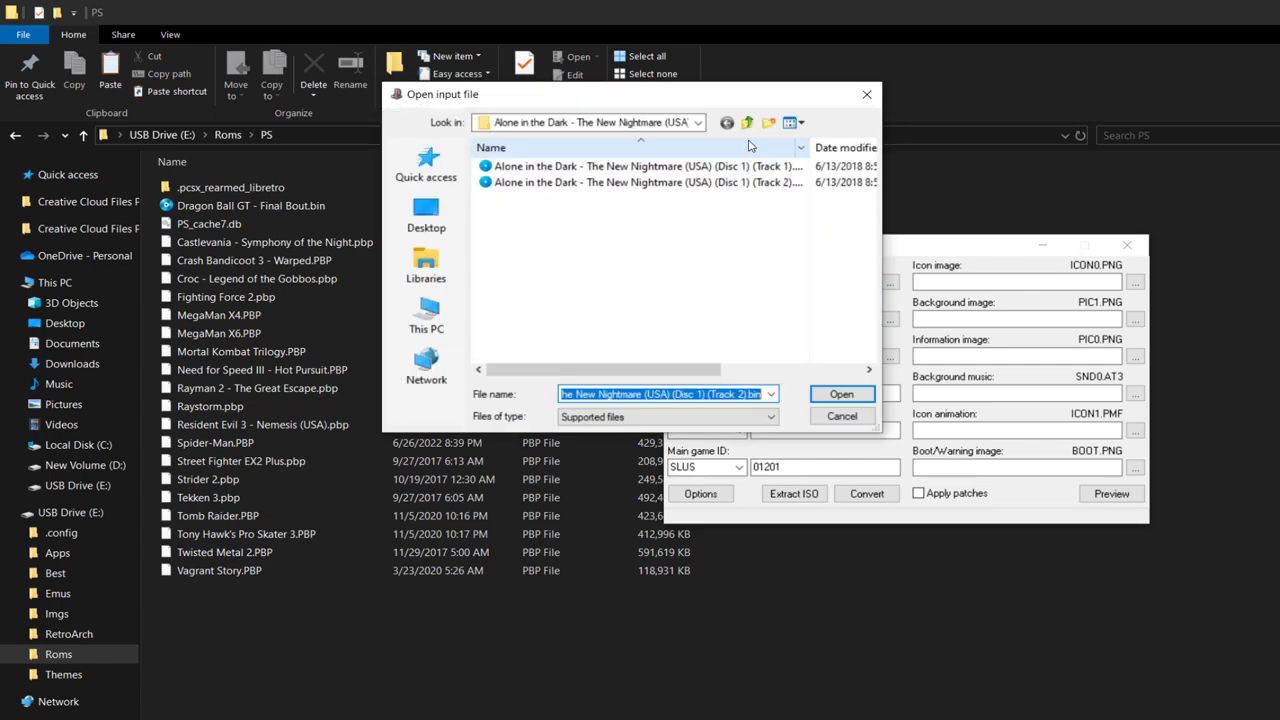
{"action": "left_click", "coordinate": [590, 122]}
{"action": "left_click", "coordinate": [605, 247]}
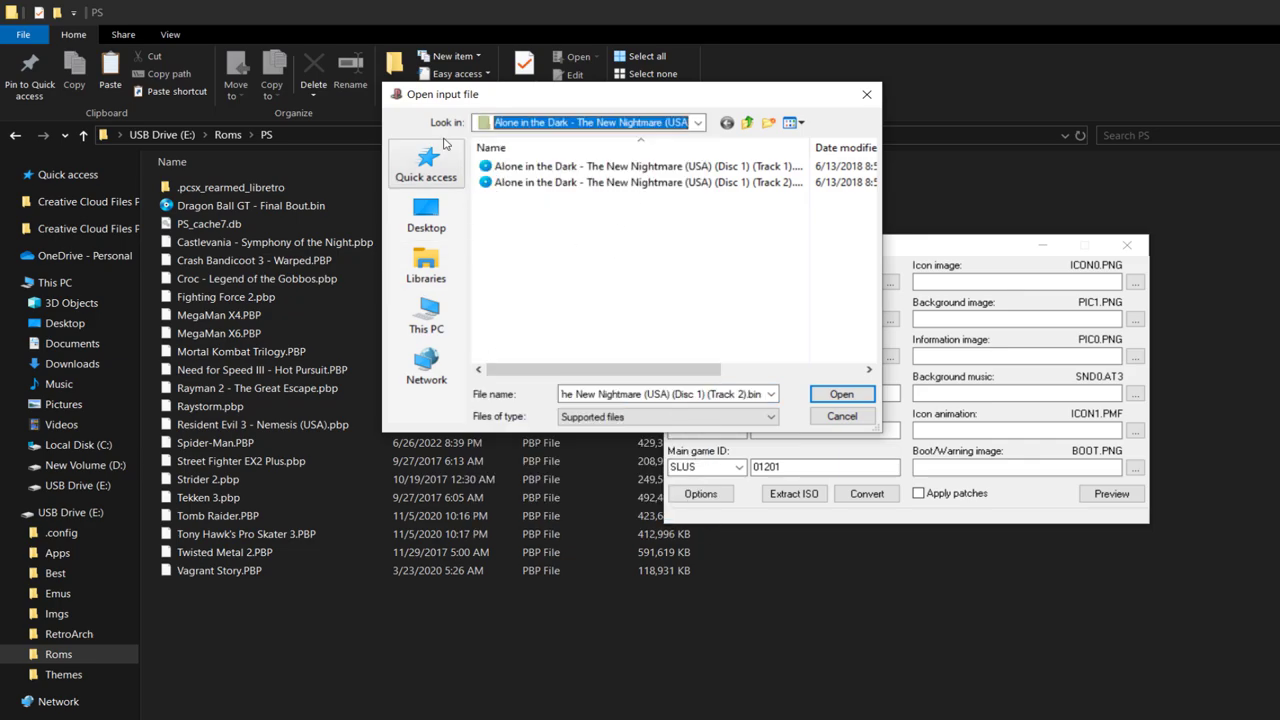
{"action": "left_click", "coordinate": [753, 133]}
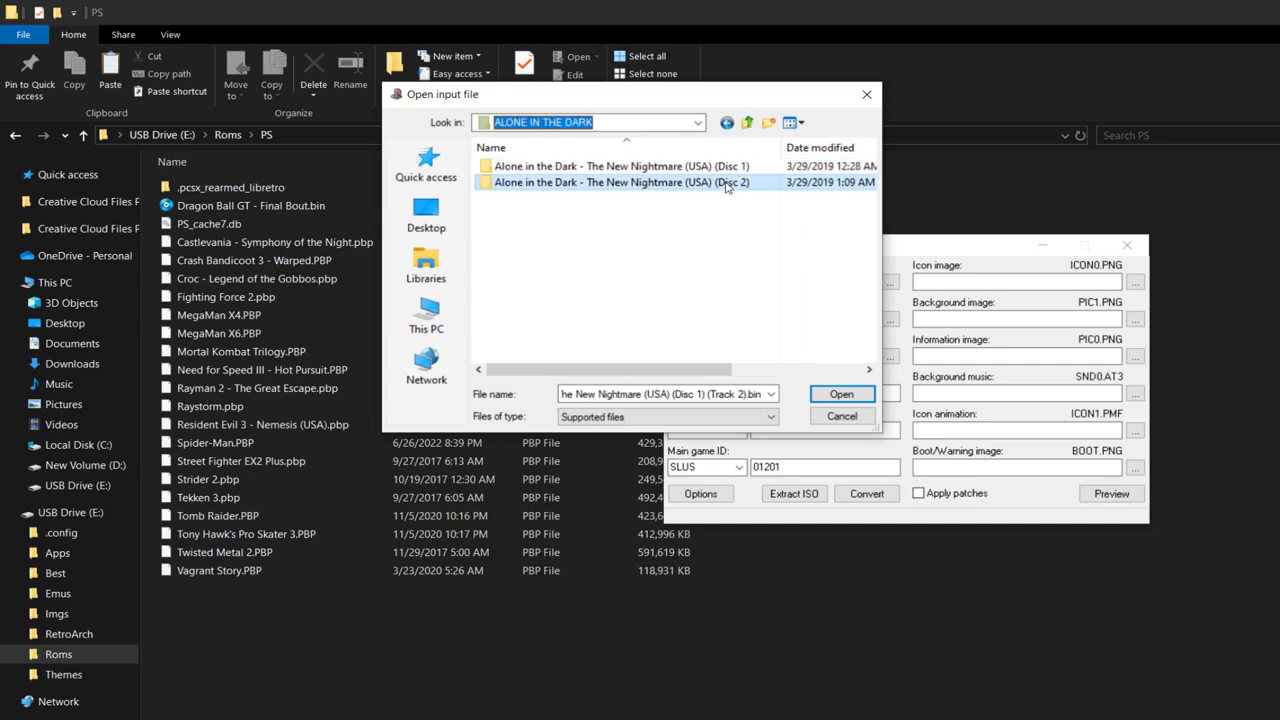
{"action": "double_click", "coordinate": [636, 180]}
{"action": "left_click", "coordinate": [636, 172]}
{"action": "left_click", "coordinate": [841, 394]}
Load the second bin file in the Disc 2 folder into ISO/PBP File 4
{"action": "left_click", "coordinate": [820, 282]}
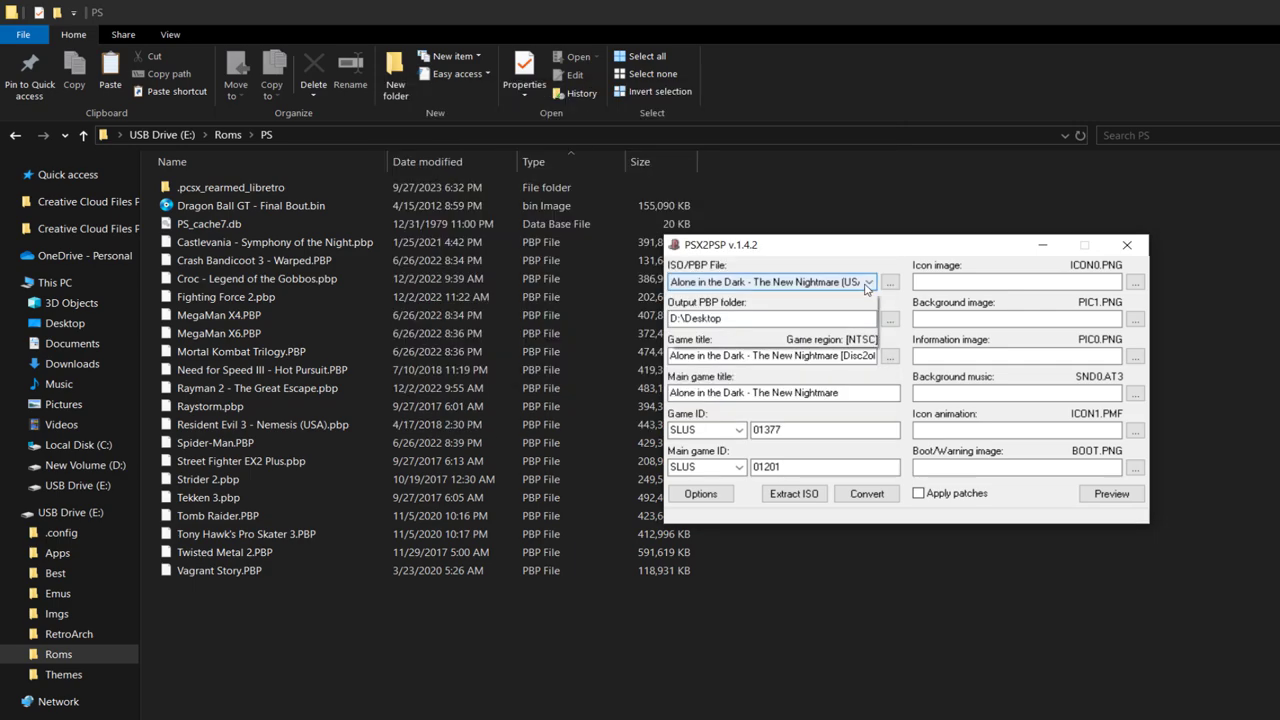
{"action": "left_click", "coordinate": [827, 330]}
{"action": "left_click", "coordinate": [890, 282]}
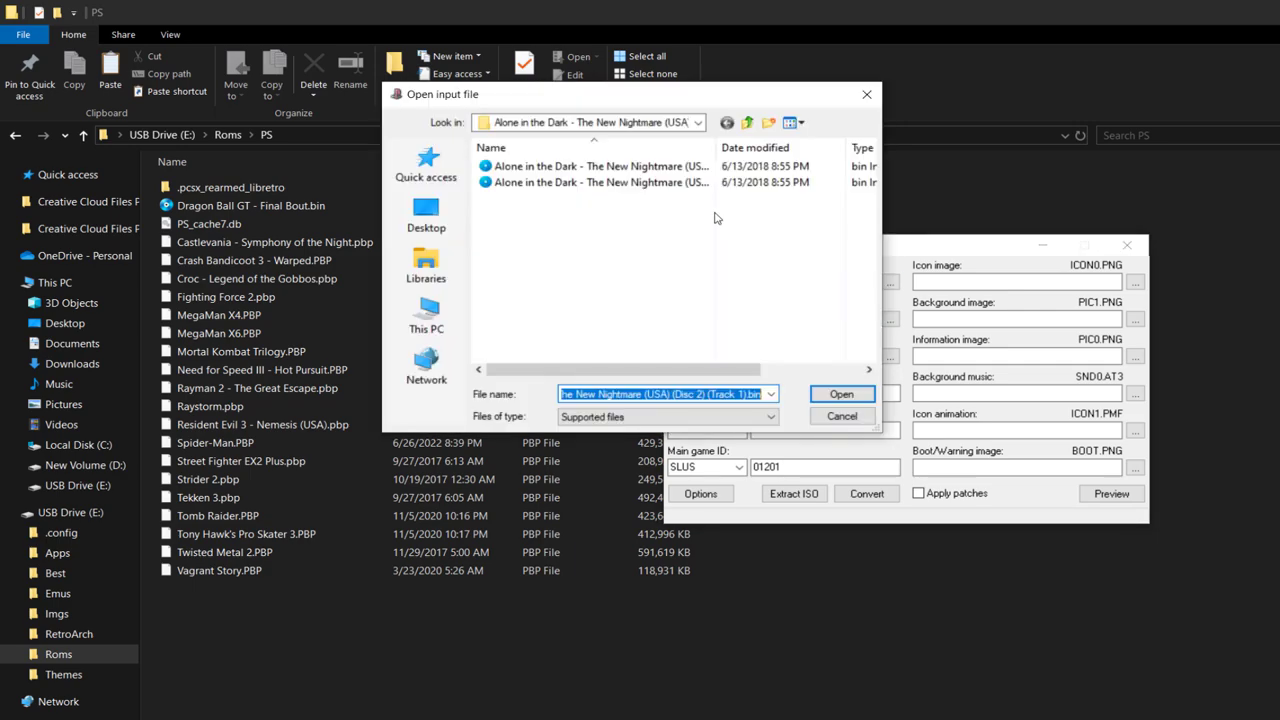
{"action": "left_click", "coordinate": [660, 182]}
{"action": "left_click", "coordinate": [838, 394]}
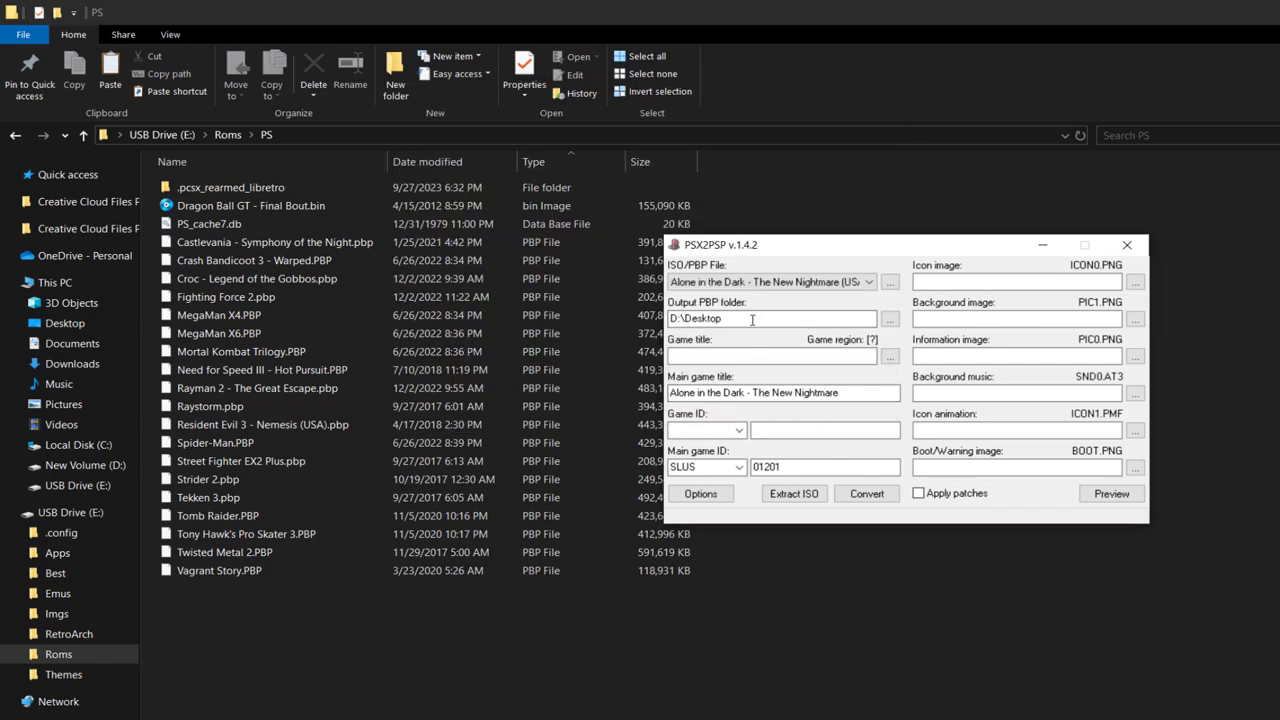
Set the output PBP folder to ALONE IN THE DARK in CHROME DOWNLOADS and start the conversion
{"action": "left_click", "coordinate": [884, 318]}
{"action": "left_click", "coordinate": [889, 318]}
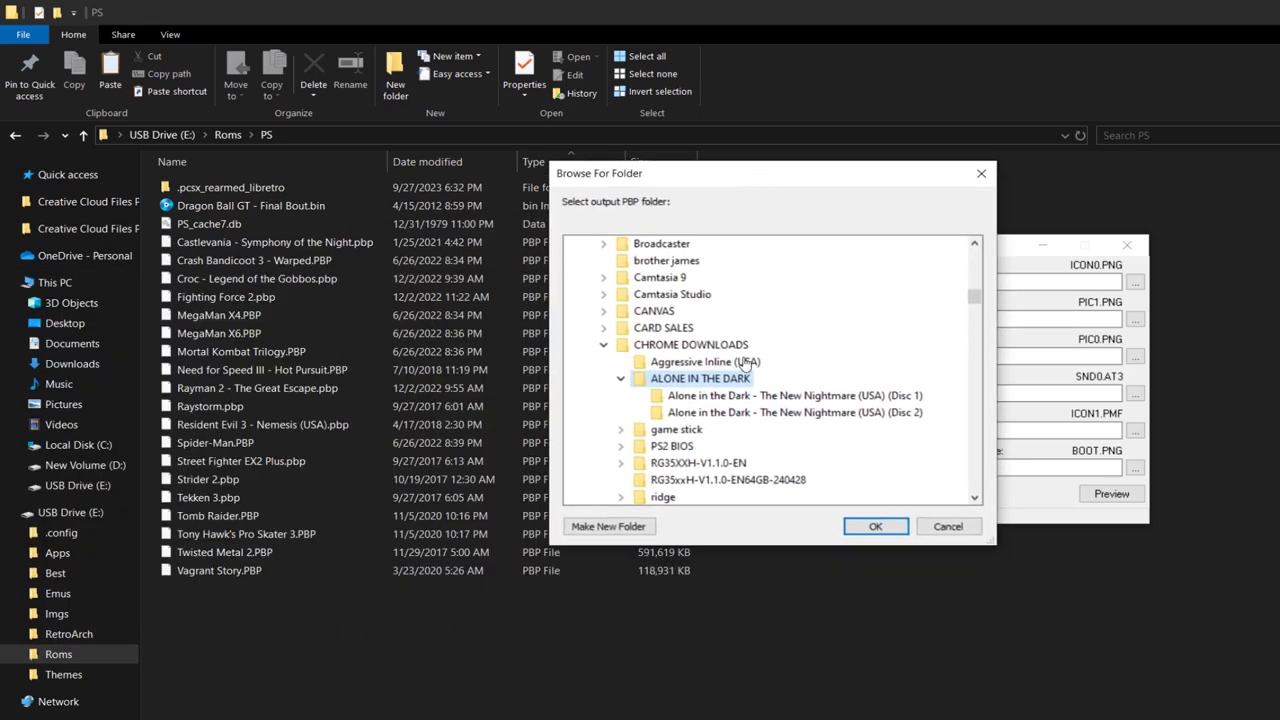
{"action": "key", "text": "Return"}
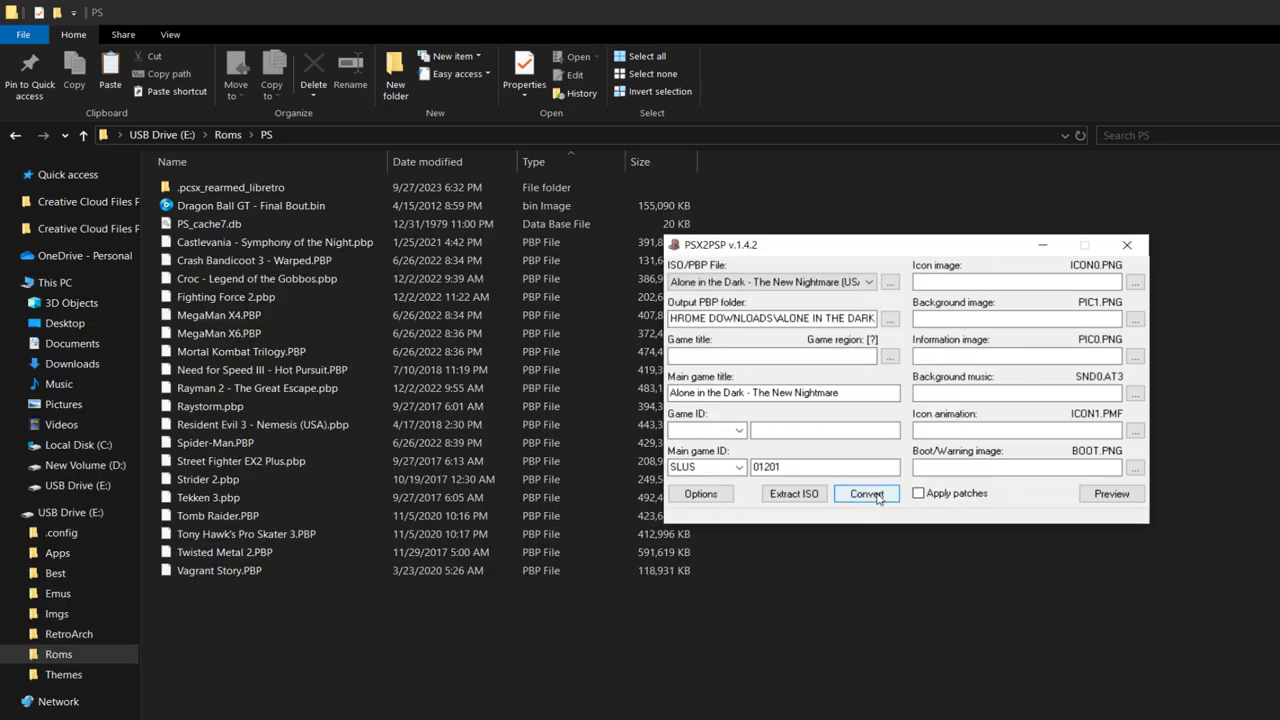
{"action": "left_click", "coordinate": [876, 495]}
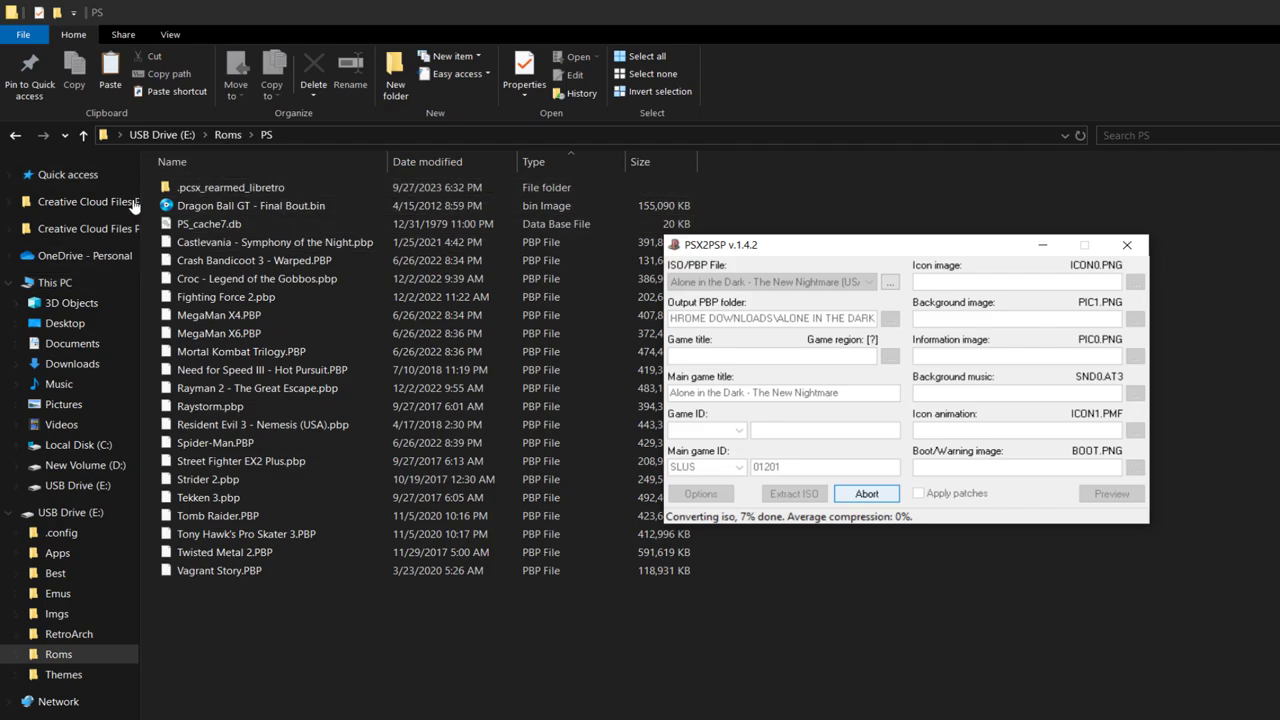
Go to the ALONE IN THE DARK folder in File Explorer and open its SLUS01201 subfolder
{"action": "left_click", "coordinate": [10, 174]}
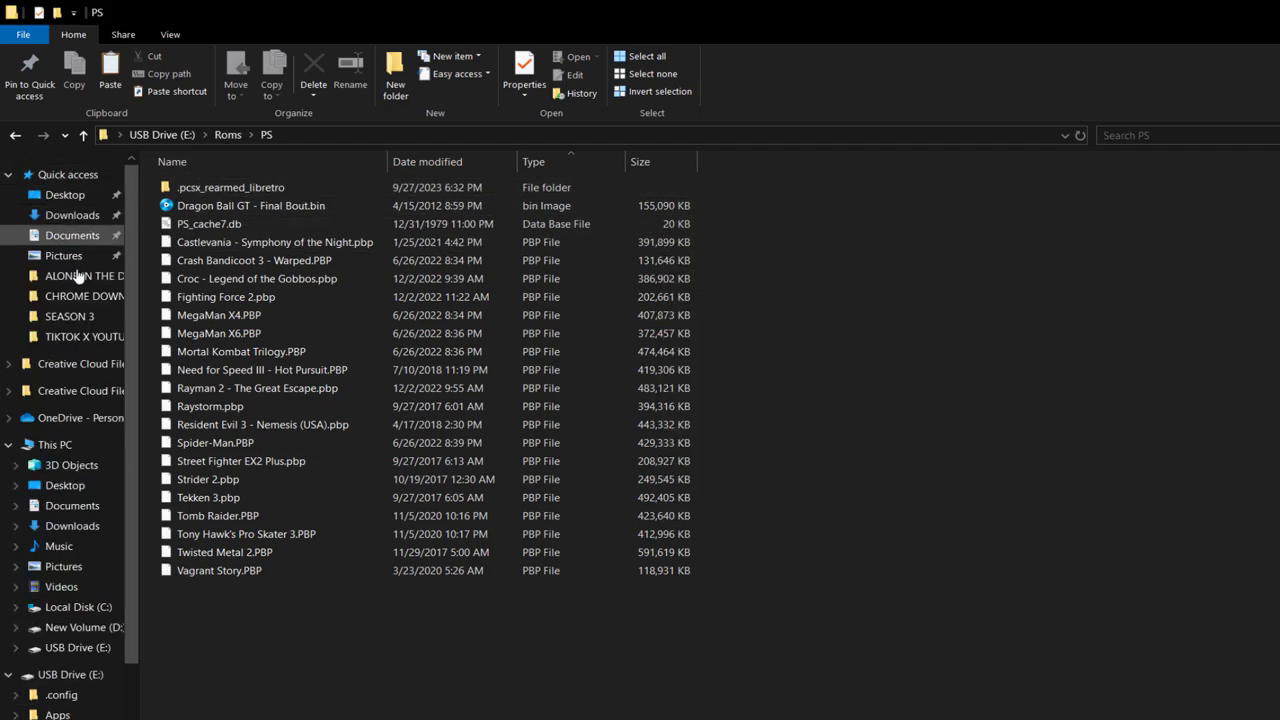
{"action": "left_click", "coordinate": [78, 276]}
{"action": "left_click", "coordinate": [8, 174]}
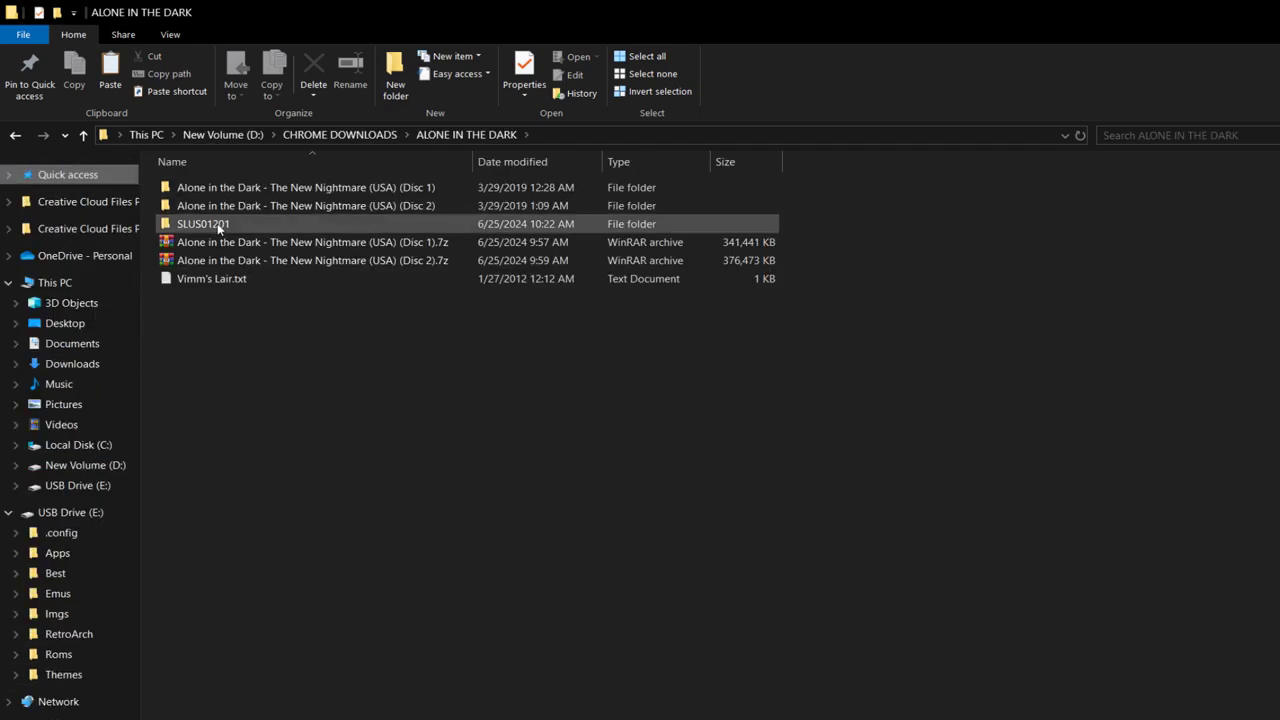
{"action": "key", "text": "alt+Tab"}
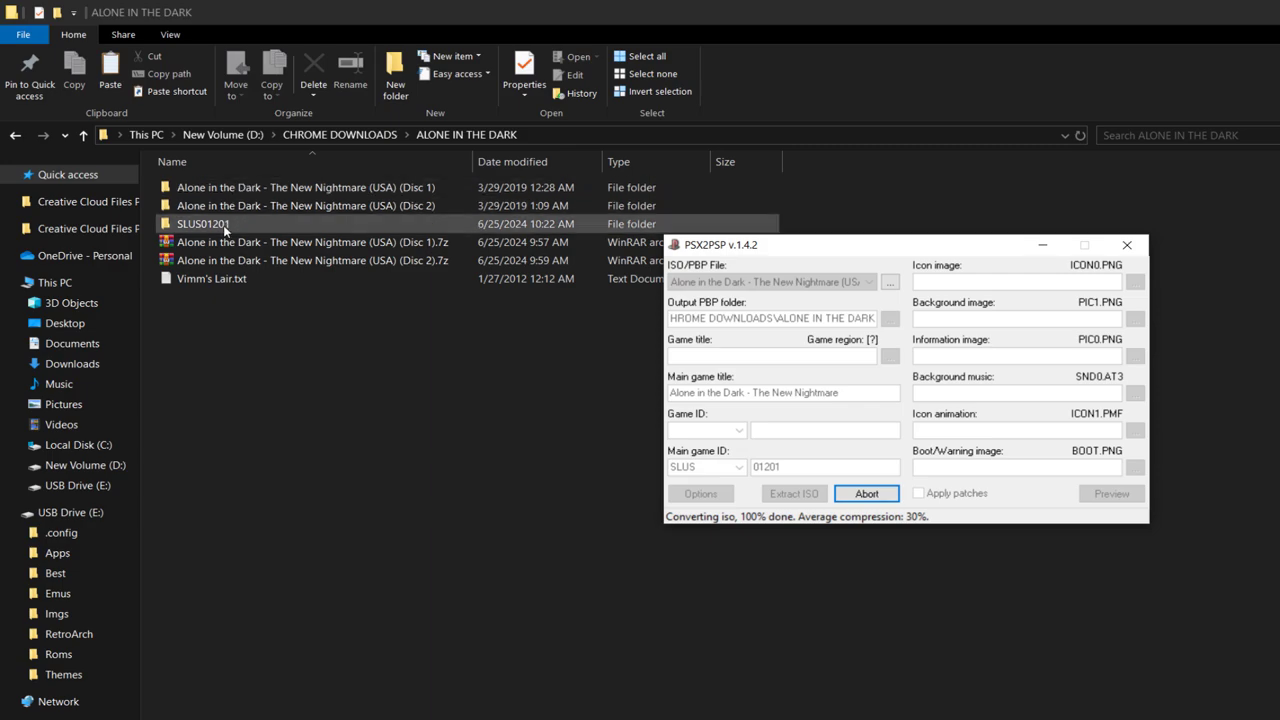
{"action": "left_click", "coordinate": [437, 222]}
{"action": "double_click", "coordinate": [277, 222]}
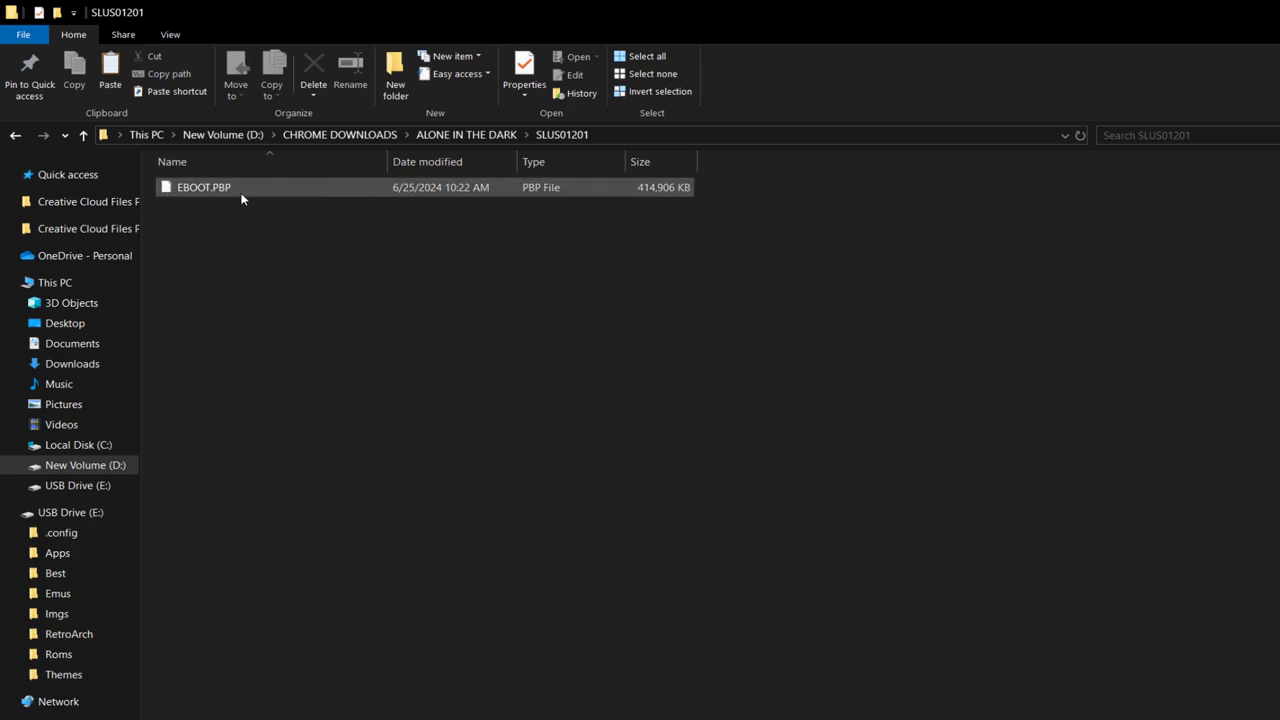
Rename EBOOT.PBP in the SLUS01201 folder to alone in the dark.PBP
{"action": "right_click", "coordinate": [241, 193]}
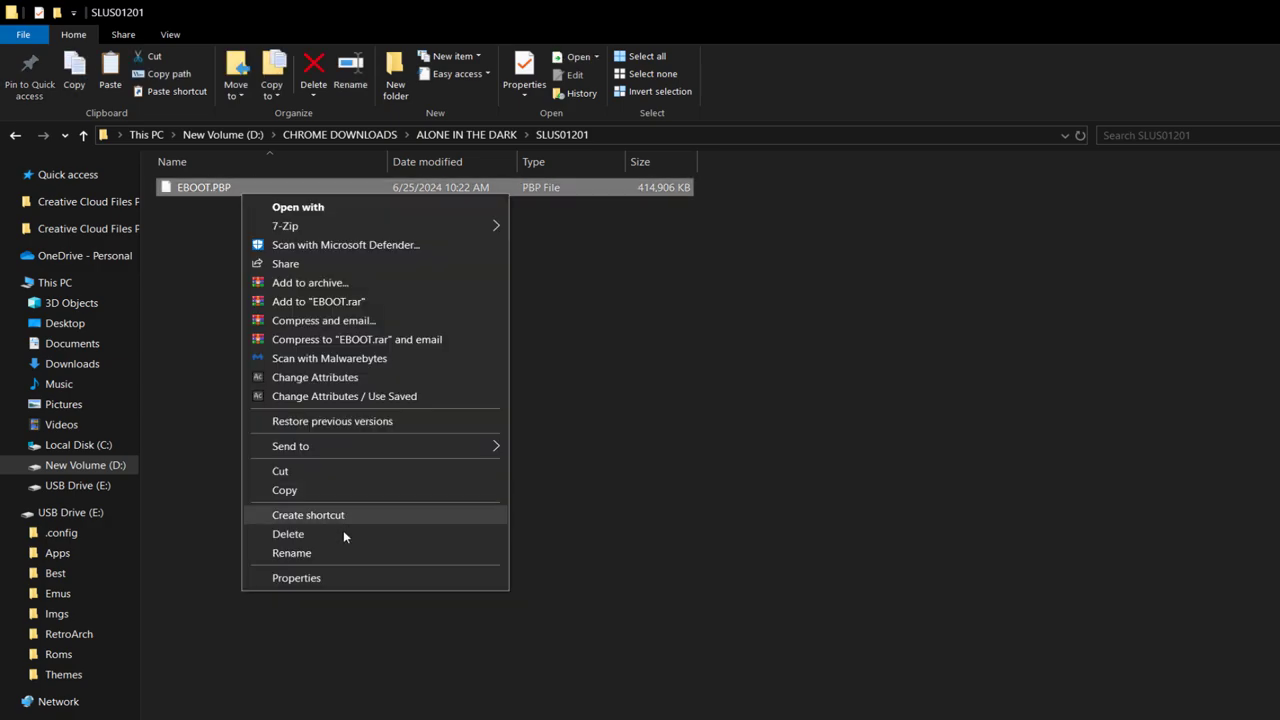
{"action": "left_click", "coordinate": [334, 553]}
{"action": "type", "text": "alone in the dark"}
{"action": "key", "text": "Return"}
{"action": "right_click", "coordinate": [312, 187]}
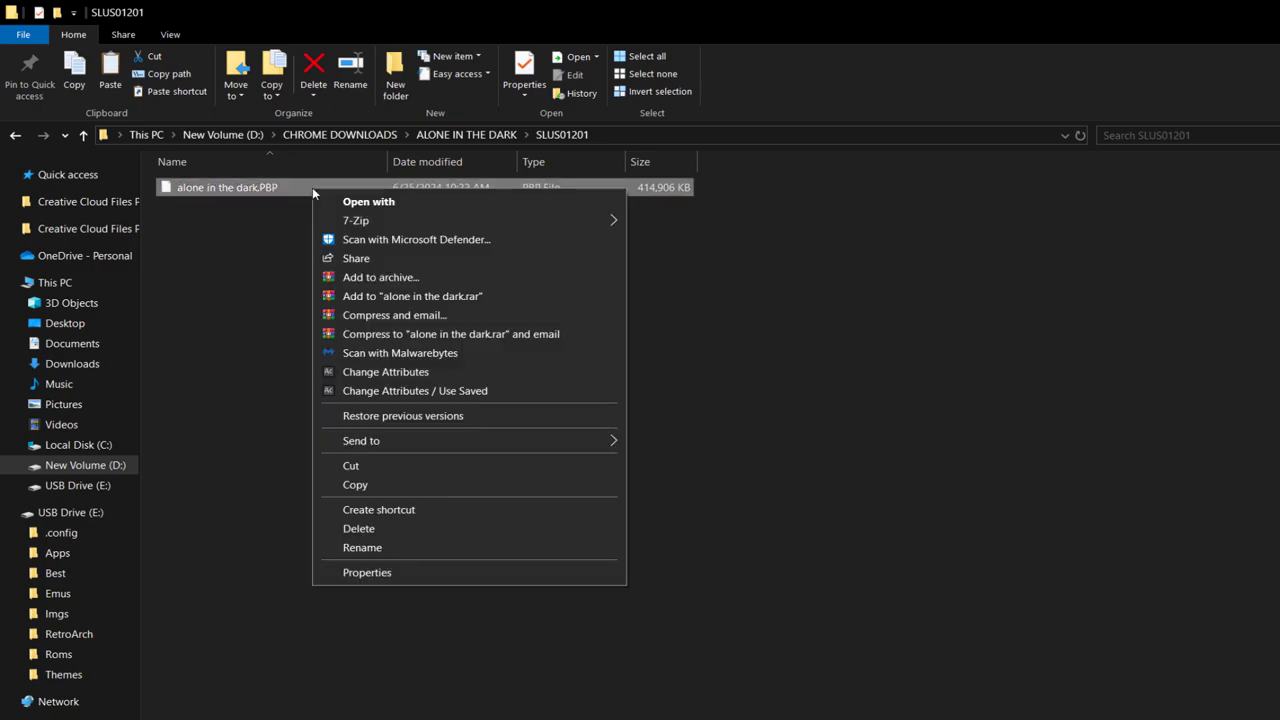
{"action": "left_click", "coordinate": [214, 200]}
Rename the PBP file in the SLUS01201 folder to ALONE IN THE DARK.PBP in all capitals, keeping its extension
{"action": "right_click", "coordinate": [216, 187]}
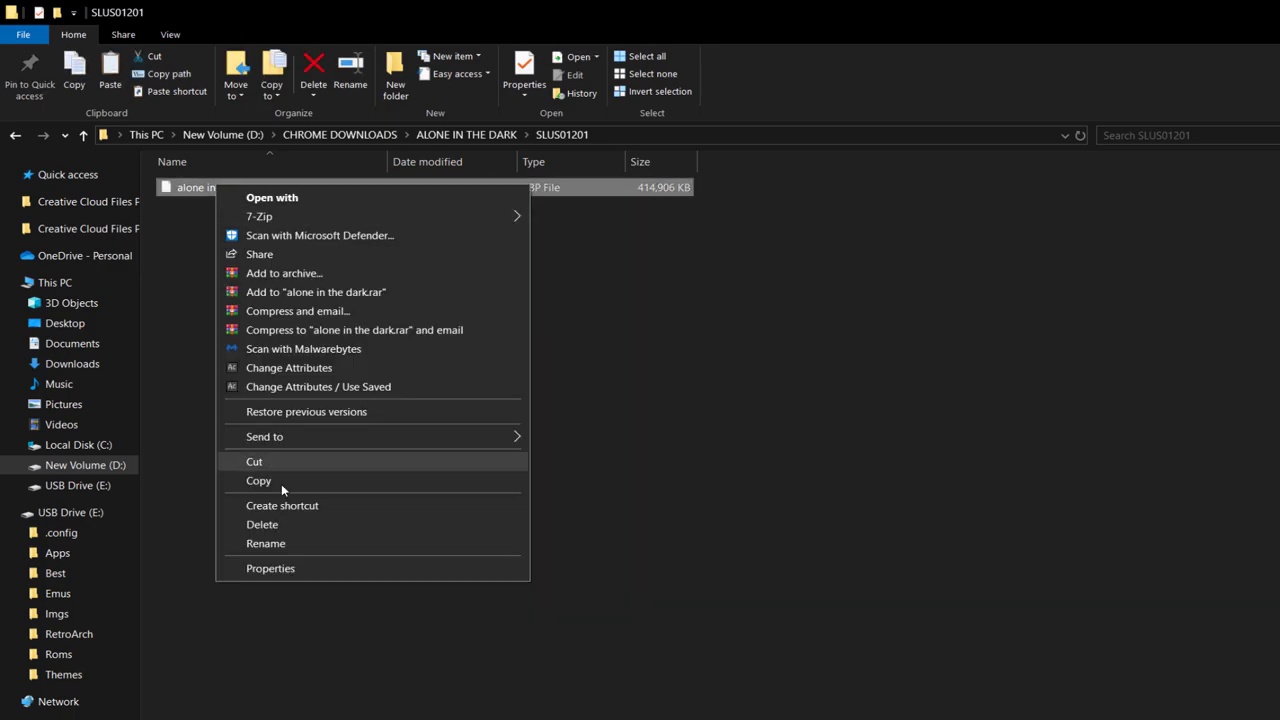
{"action": "left_click", "coordinate": [267, 547]}
{"action": "type", "text": "alone in d.PBP"}
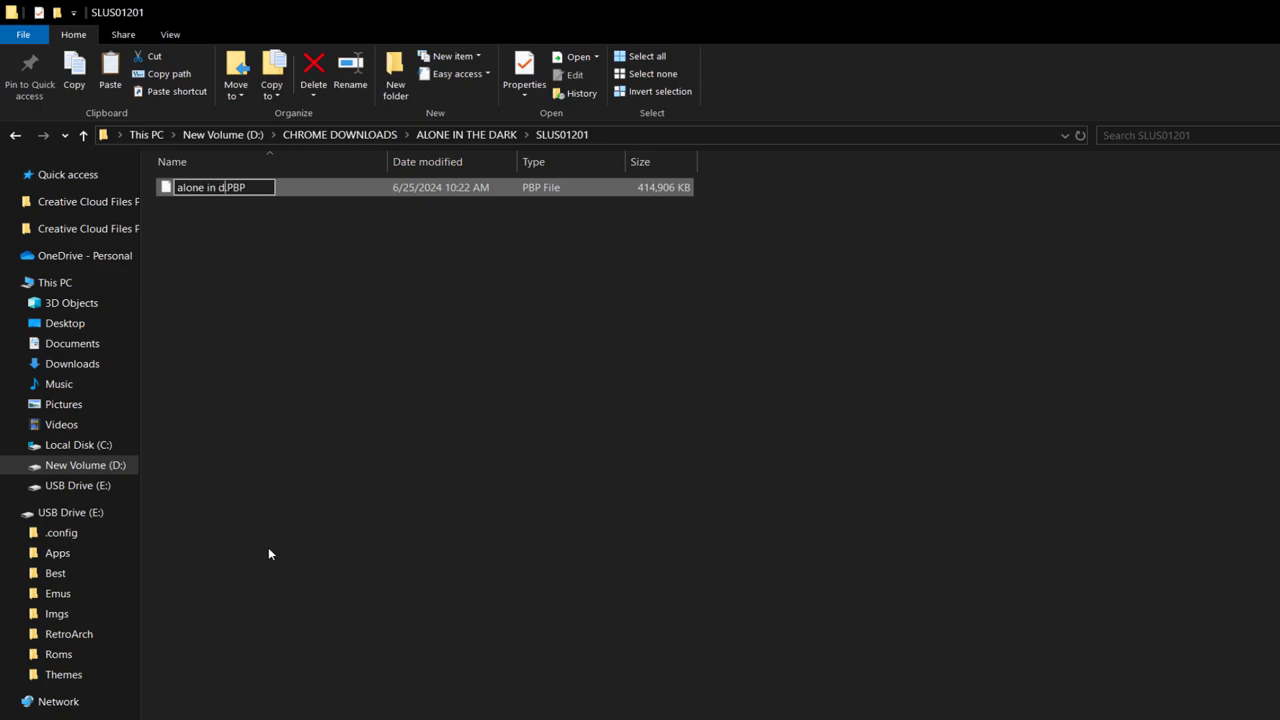
{"action": "key", "text": "BackSpace"}
{"action": "key", "text": "BackSpace"}
{"action": "key", "text": "BackSpace"}
{"action": "key", "text": "BackSpace"}
{"action": "key", "text": "BackSpace"}
{"action": "key", "text": "BackSpace"}
{"action": "key", "text": "BackSpace"}
{"action": "key", "text": "BackSpace"}
{"action": "key", "text": "BackSpace"}
{"action": "type", "text": "ALONE IN THE D"}
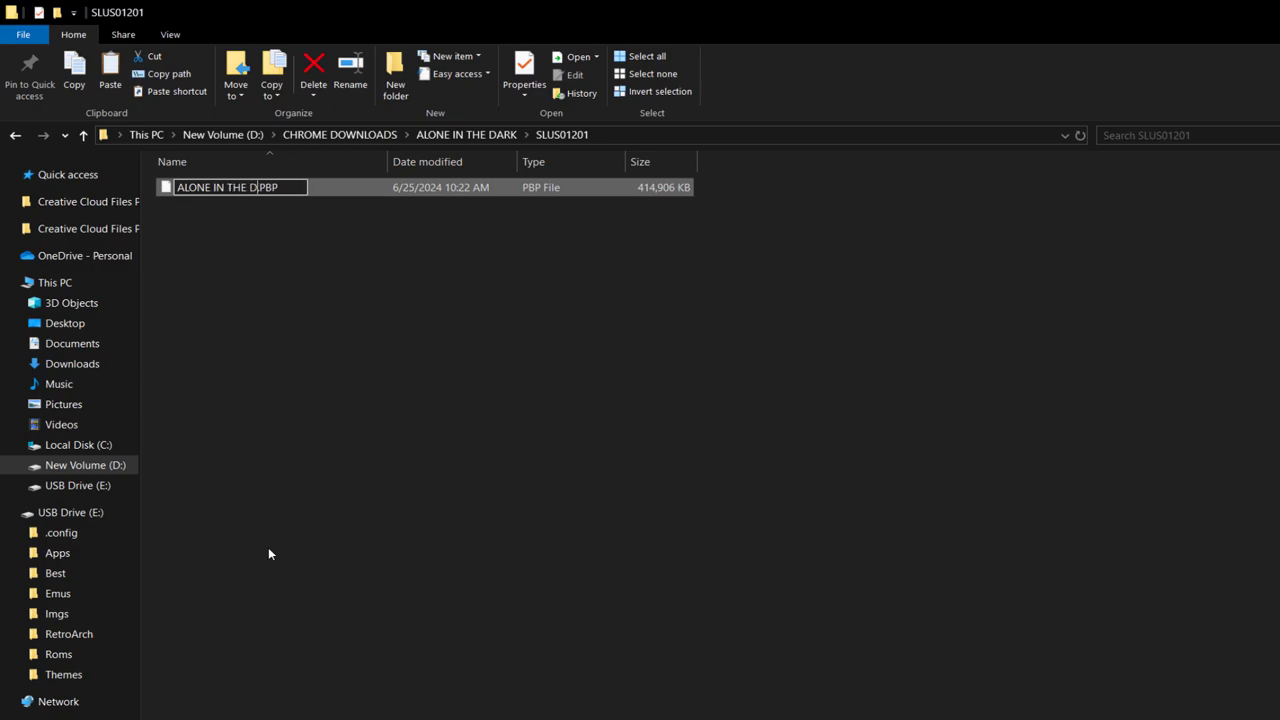
{"action": "type", "text": "ARK"}
{"action": "key", "text": "Return"}
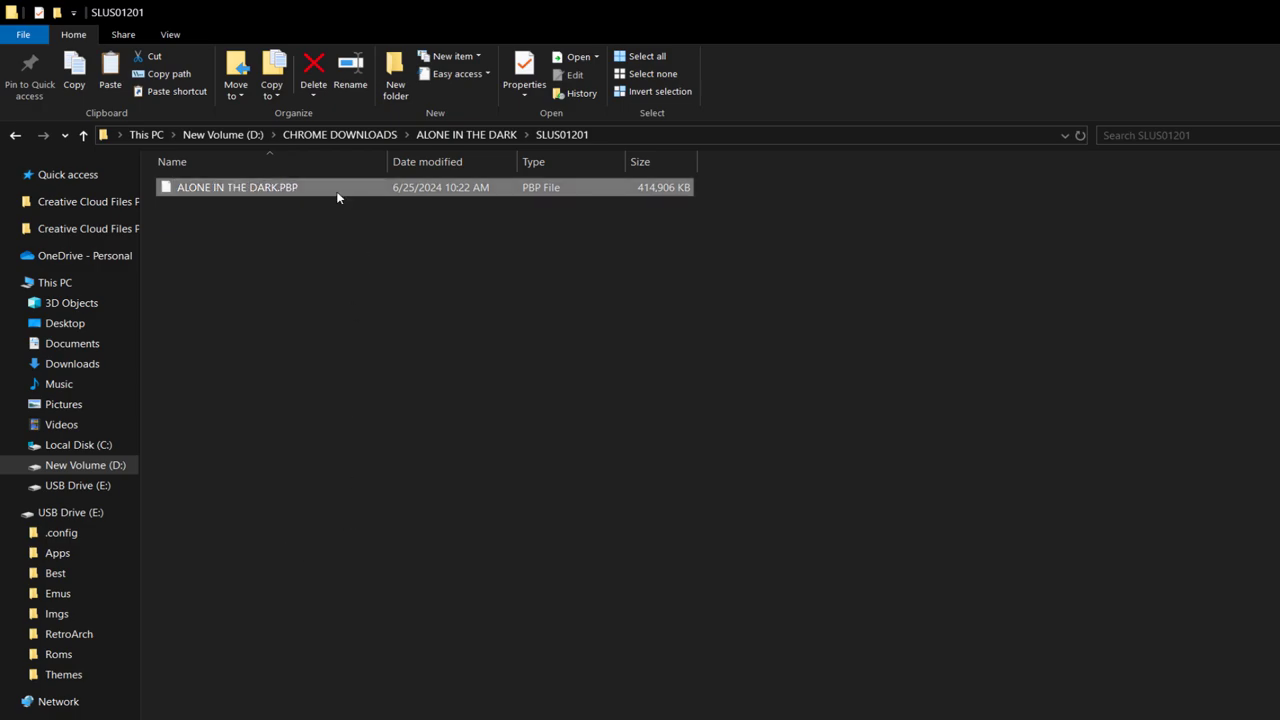
Copy ALONE IN THE DARK.PBP into the PS folder inside Roms on USB Drive (E:)
{"action": "right_click", "coordinate": [347, 186]}
{"action": "left_click", "coordinate": [423, 484]}
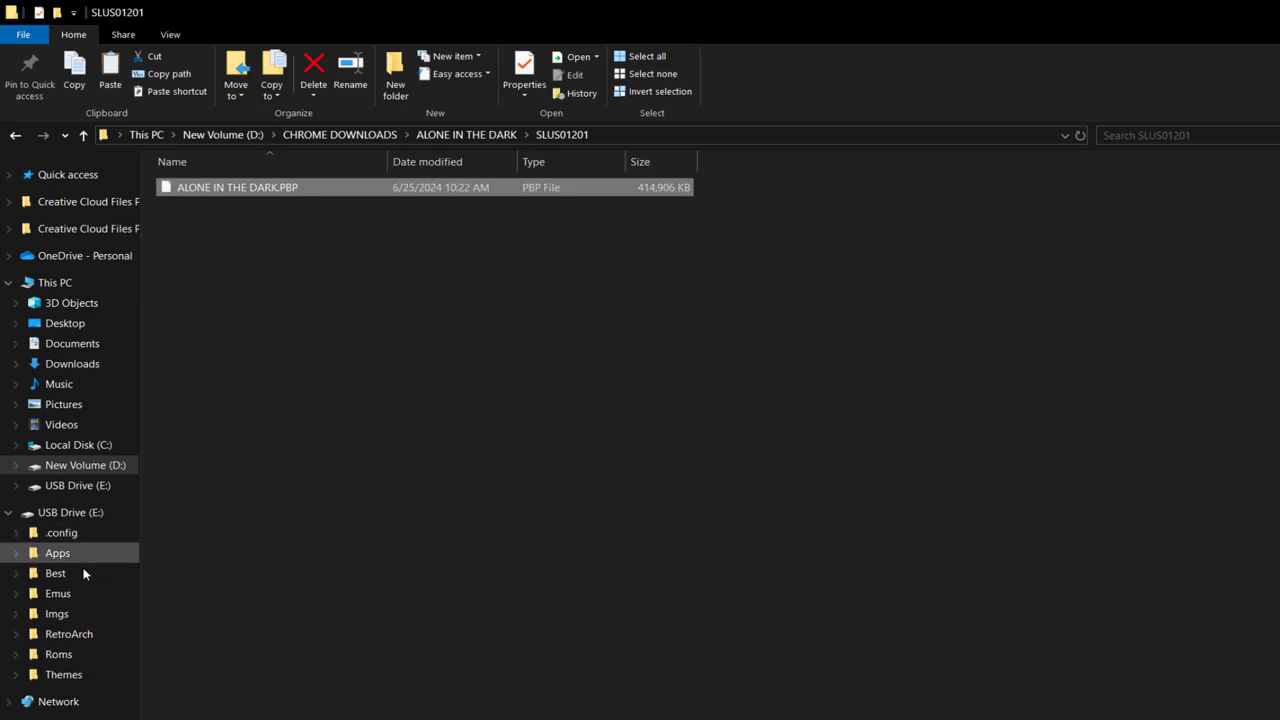
{"action": "left_click", "coordinate": [50, 658]}
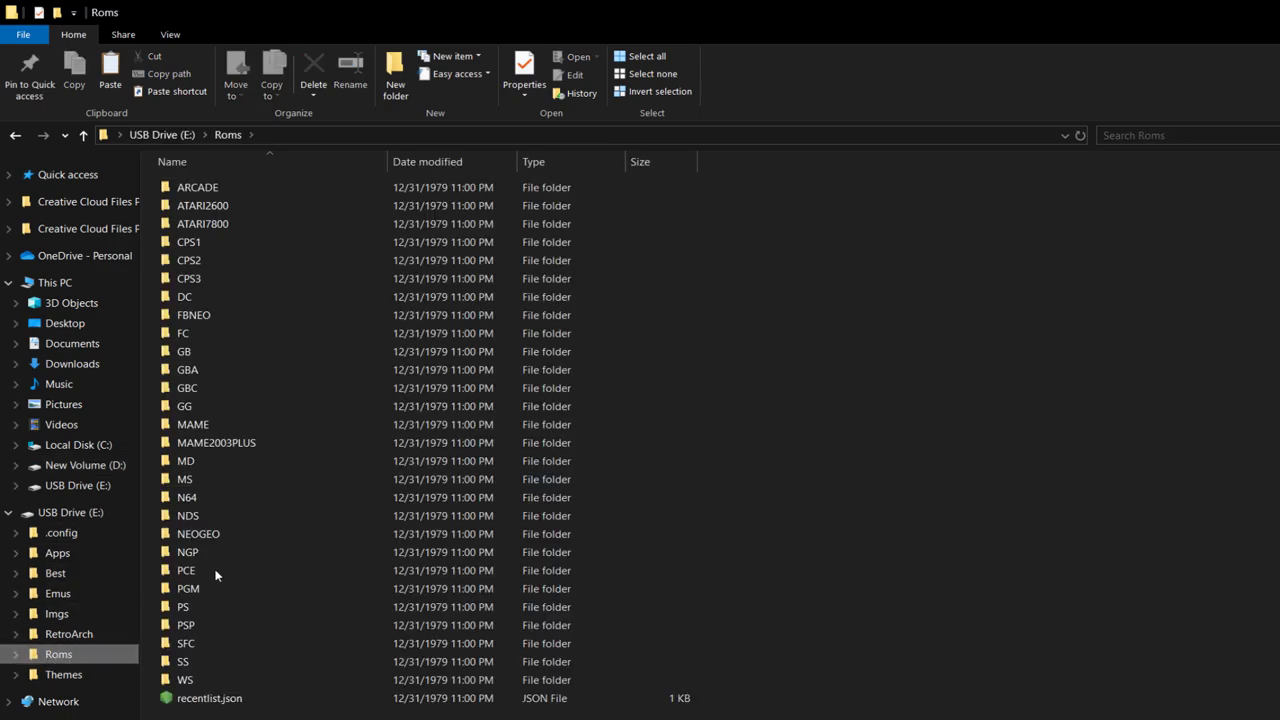
{"action": "double_click", "coordinate": [190, 610]}
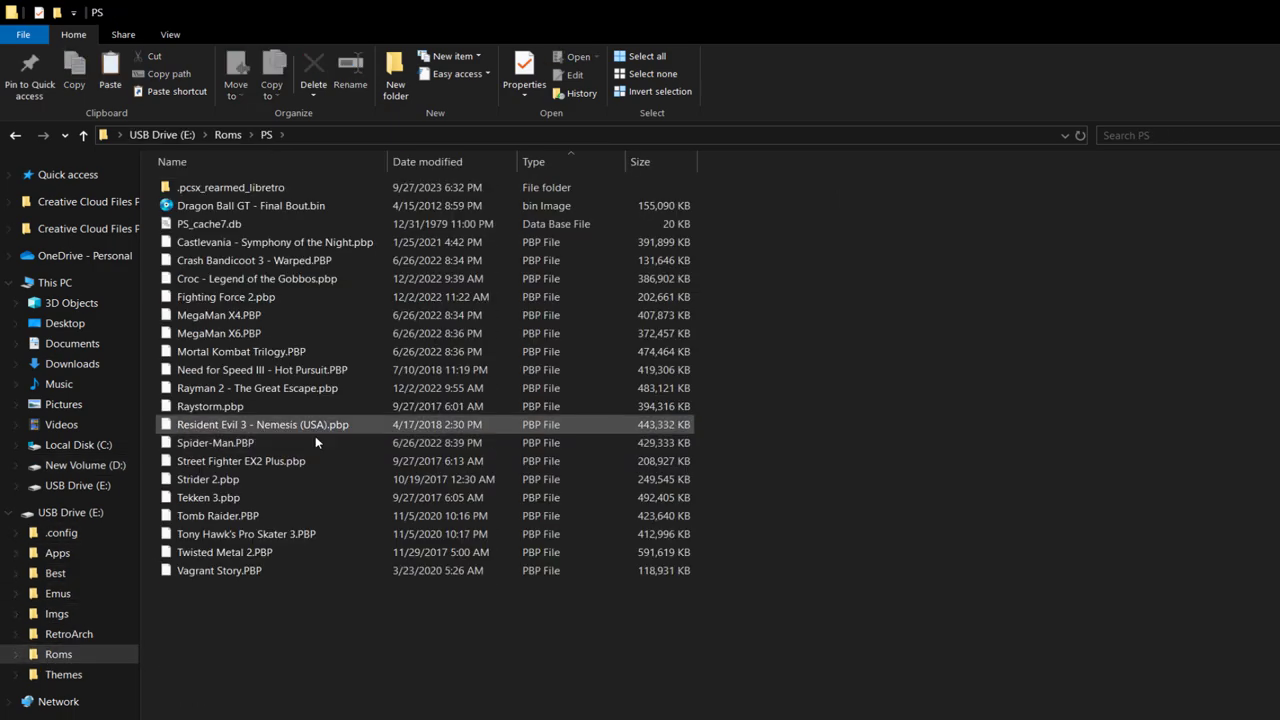
{"action": "right_click", "coordinate": [829, 394]}
{"action": "left_click", "coordinate": [880, 514]}
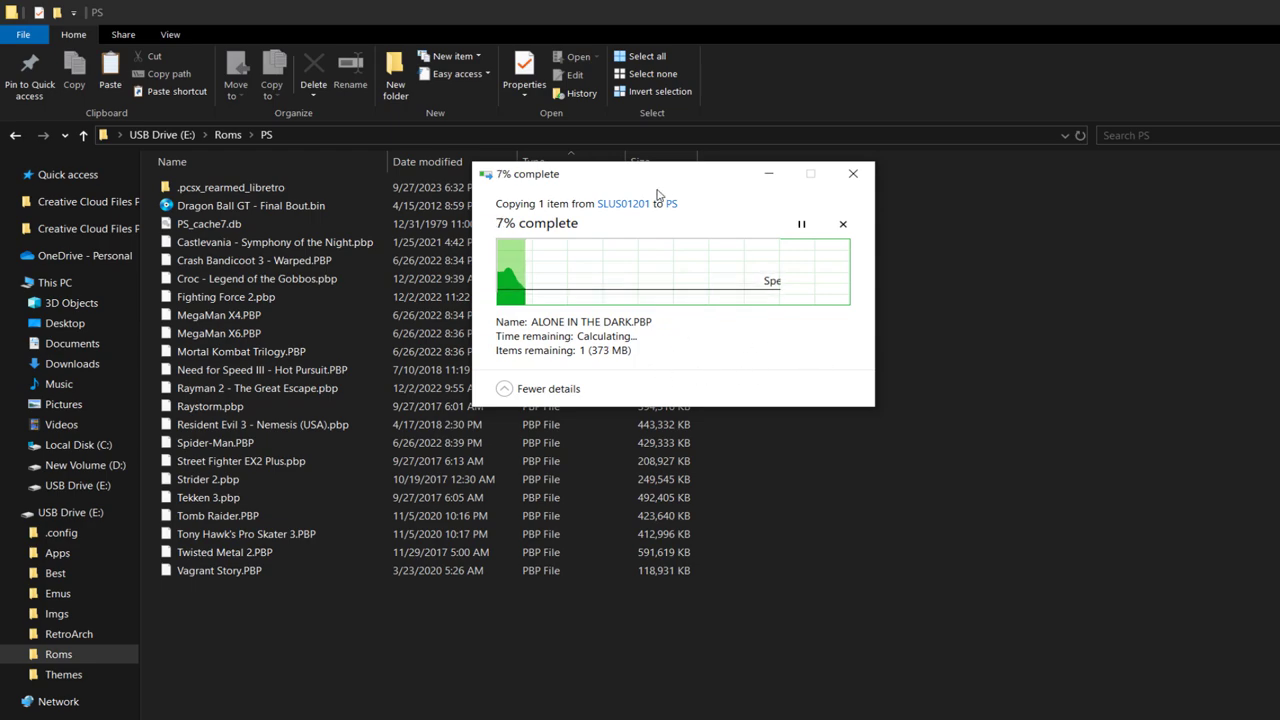
{"action": "left_click_drag", "start_coordinate": [670, 176], "coordinate": [749, 407]}
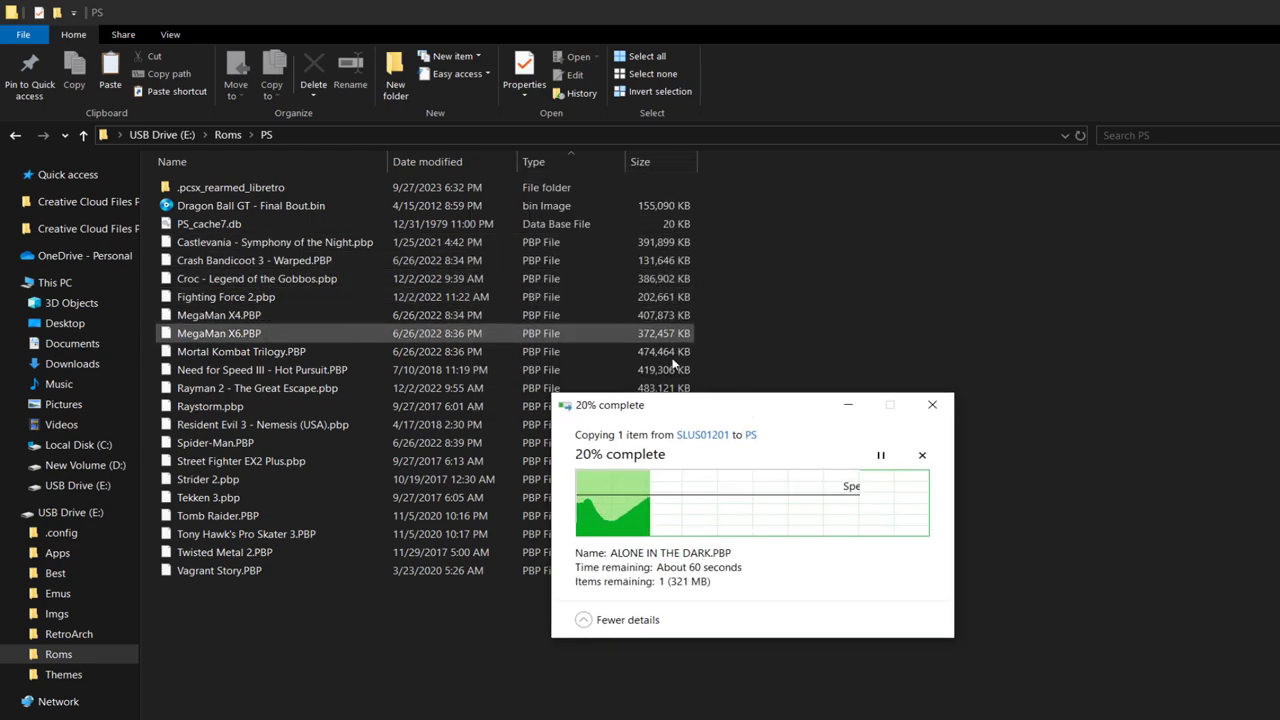
{"action": "left_click_drag", "start_coordinate": [676, 403], "coordinate": [546, 275]}
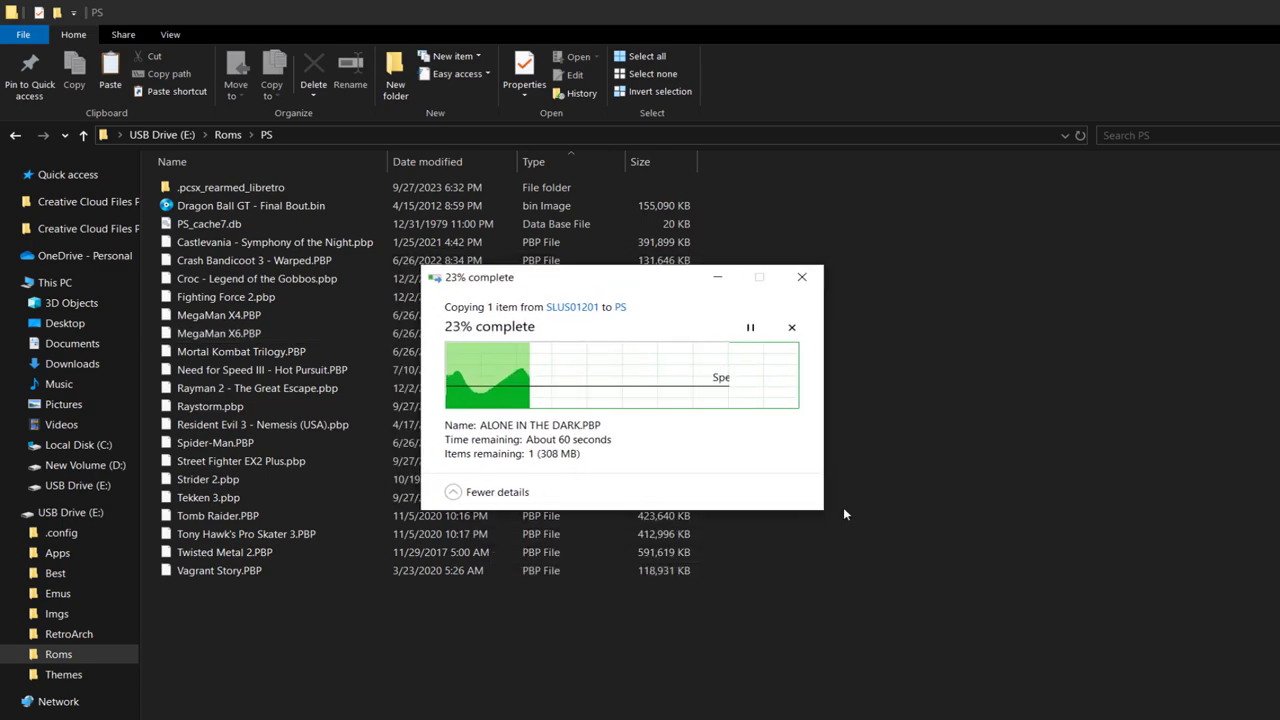